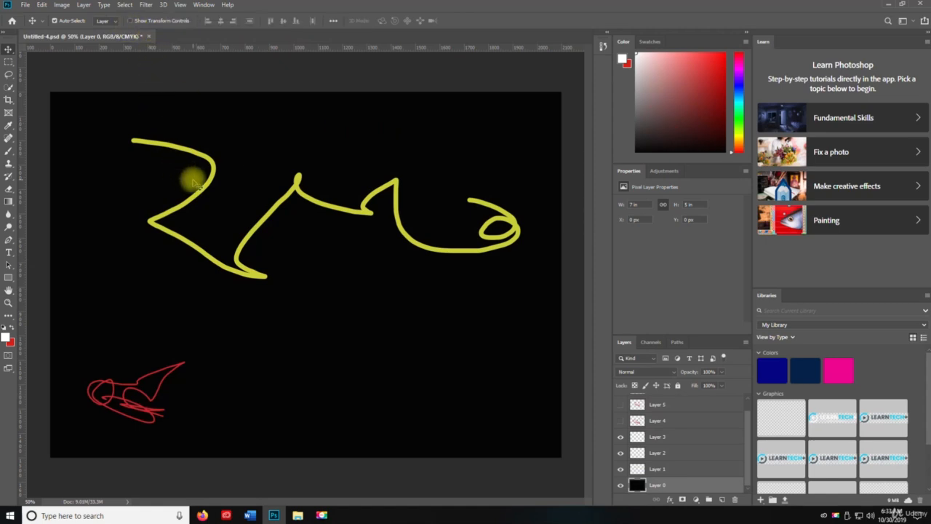
# Save the open Untitled-4.psd document and close it
pyautogui.hotkey('ctrl', 's')
pyautogui.hotkey('ctrl', 'w')
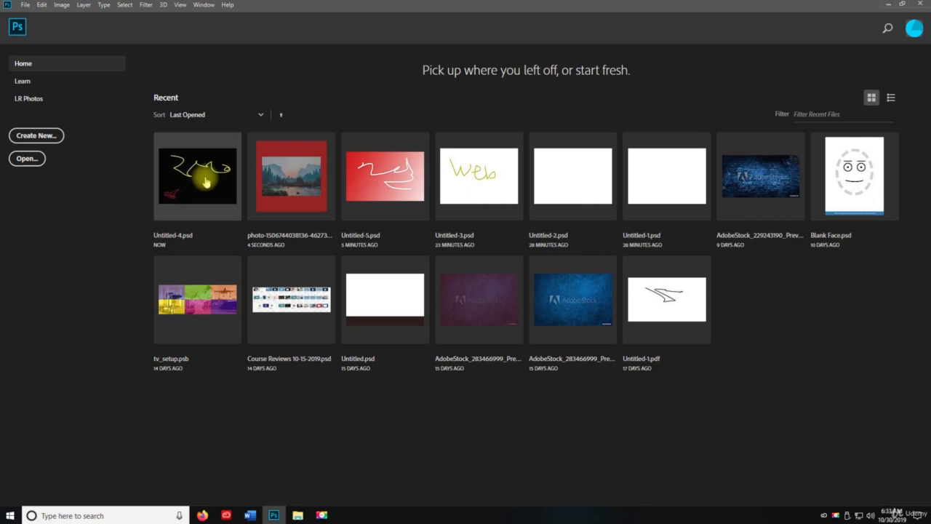
# Create a new document named Untitled-6 with the preset clipboard dimensions and save it as a Photoshop file on the Desktop
pyautogui.hotkey('ctrl', 'n')
pyautogui.press('Right')
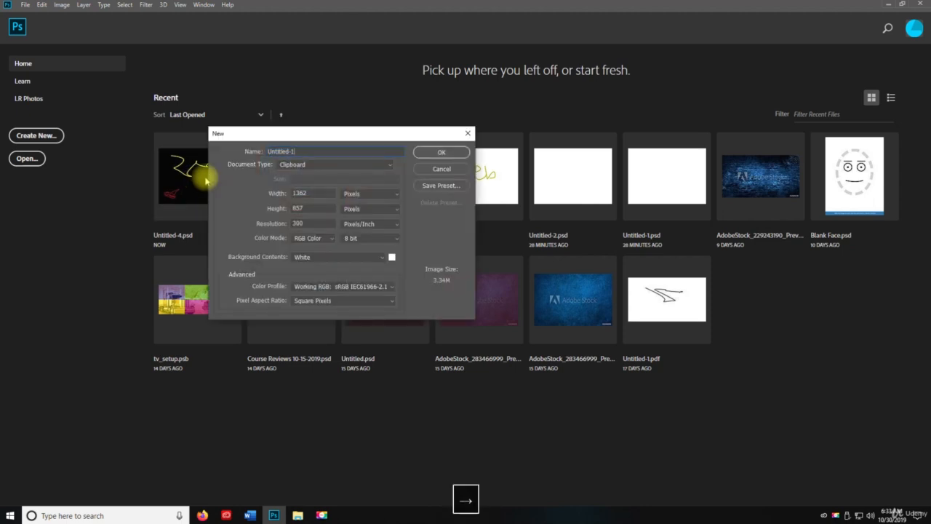
pyautogui.press('BackSpace')
pyautogui.write('6')
pyautogui.press('Return')
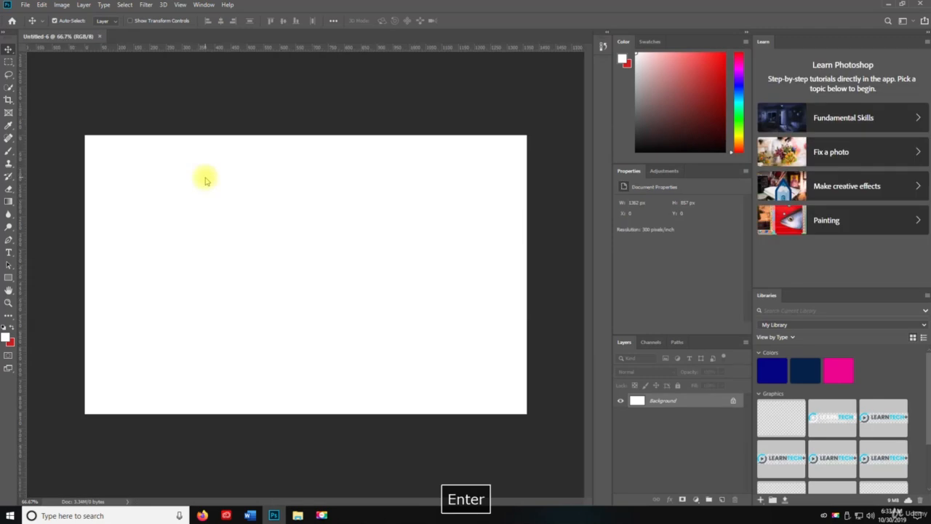
pyautogui.hotkey('ctrl', 'shift', 's')
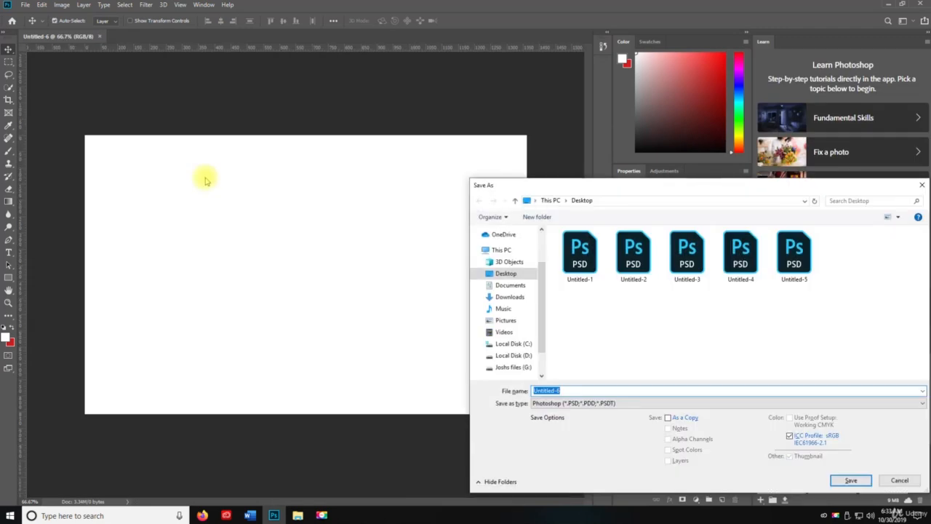
pyautogui.press('Return')
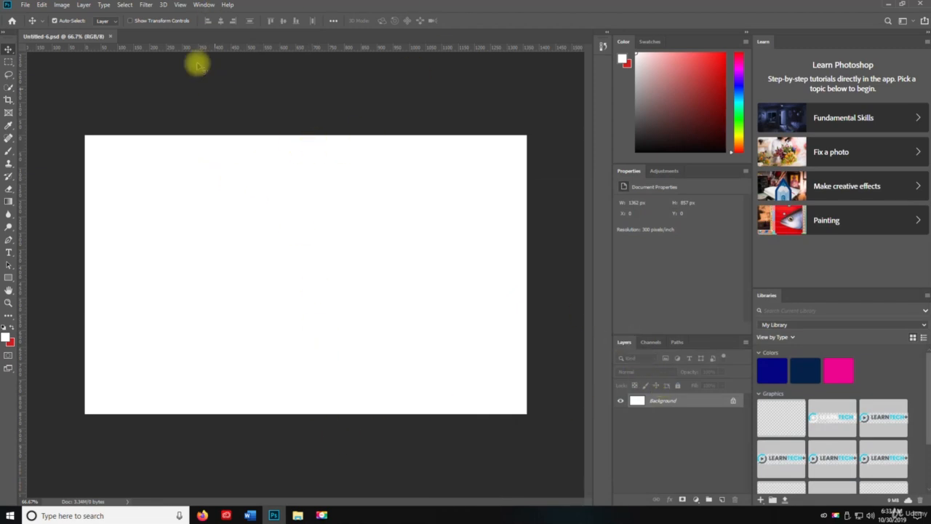
pyautogui.click(86, 5)
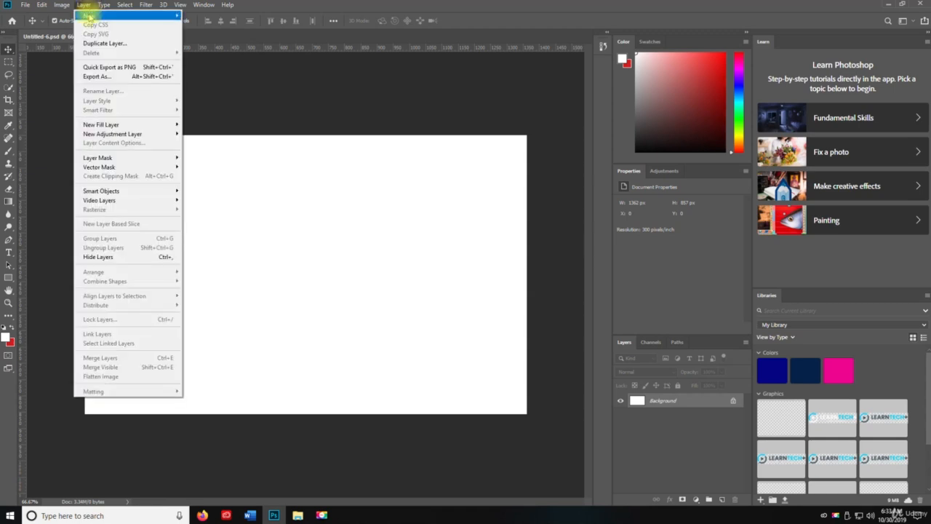
pyautogui.moveTo(88, 15)
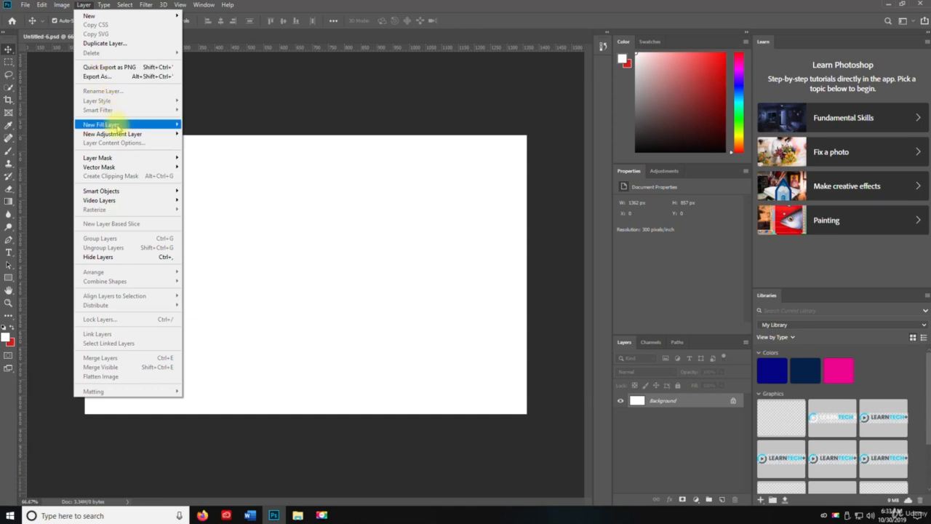
pyautogui.moveTo(113, 127)
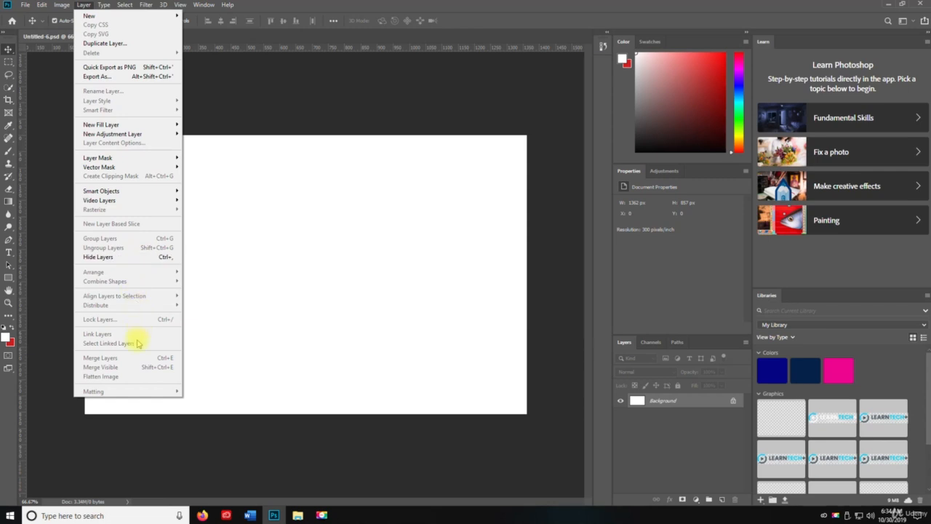
pyautogui.click(444, 102)
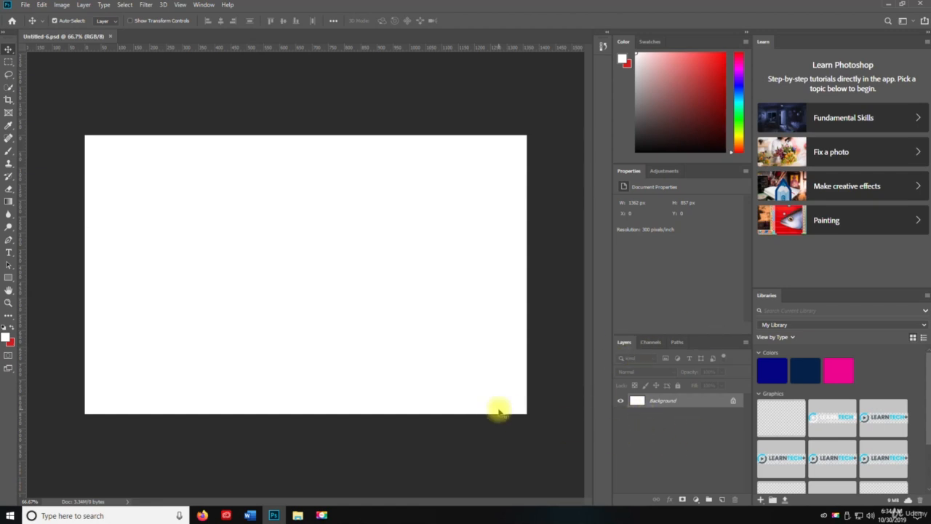
# Create a new layer above the background with a red colour label and Normal blending mode
pyautogui.hotkey('ctrl', 'shift', 'n')
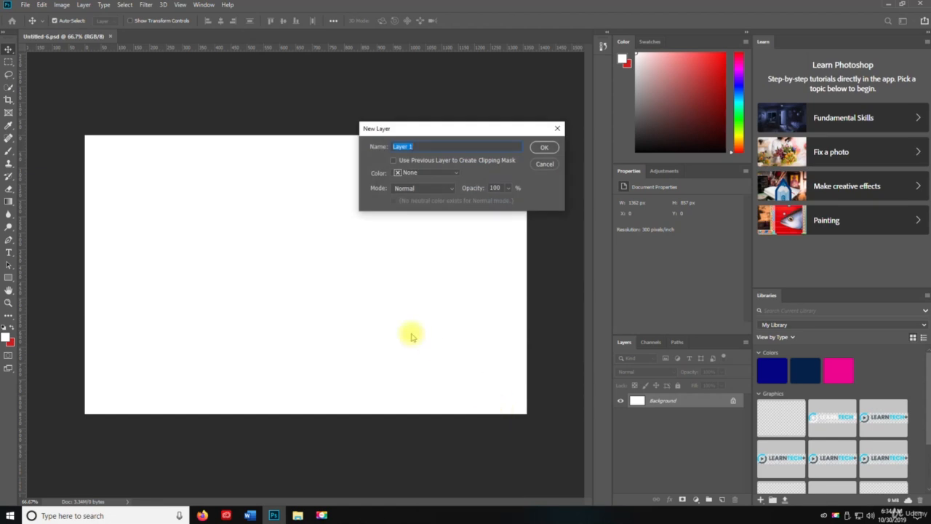
pyautogui.click(444, 175)
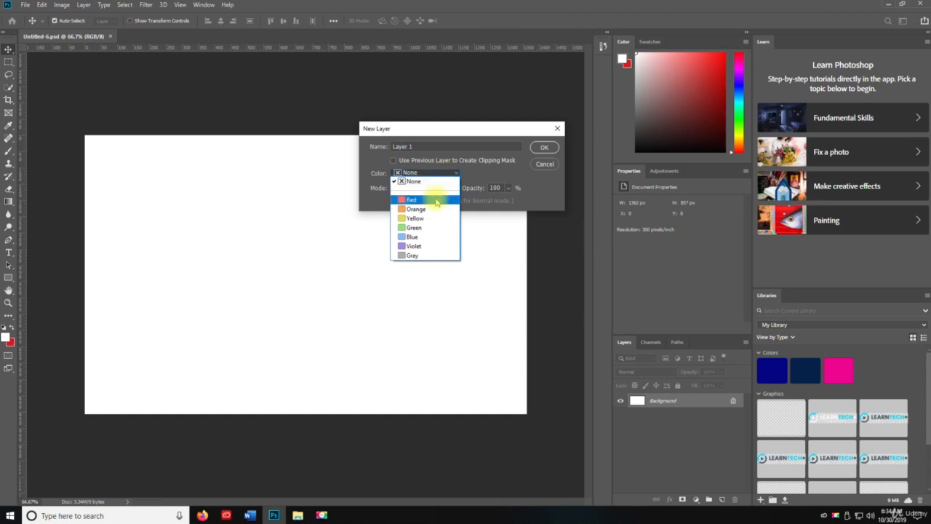
pyautogui.click(411, 199)
pyautogui.click(411, 188)
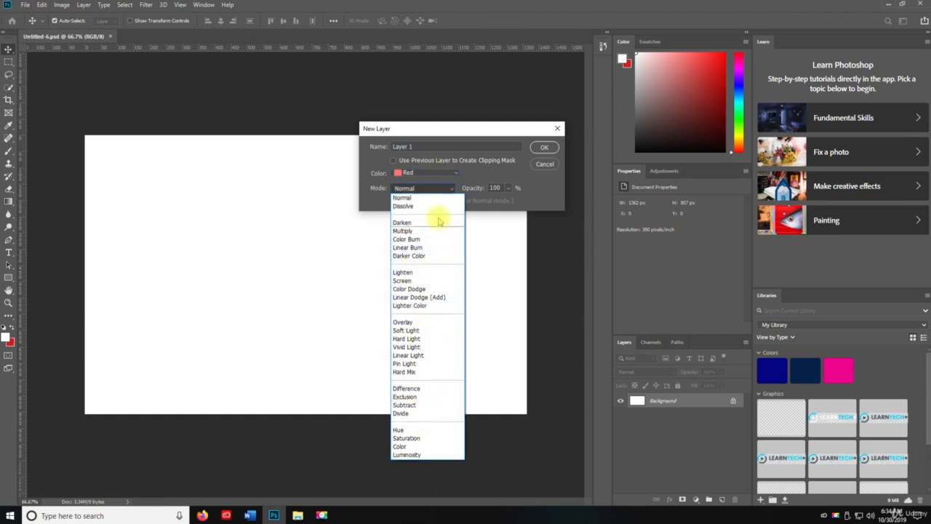
pyautogui.click(427, 194)
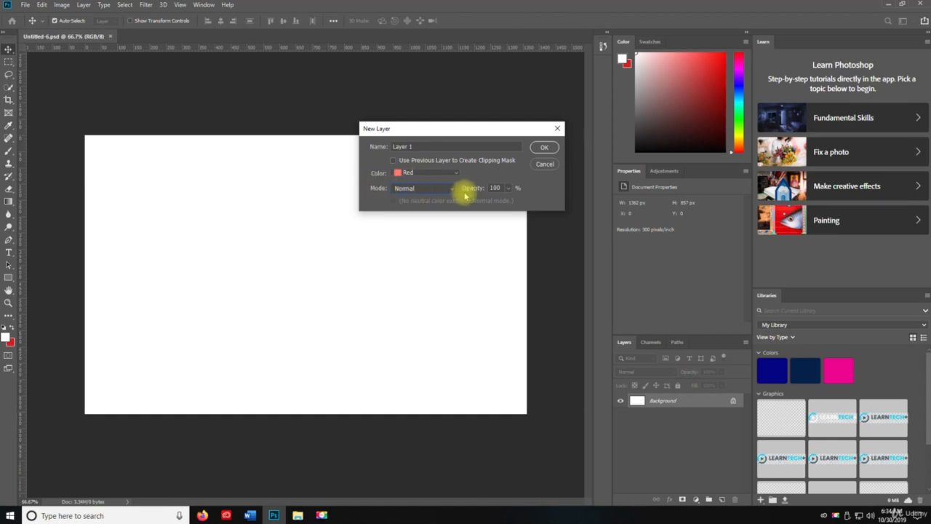
pyautogui.click(544, 147)
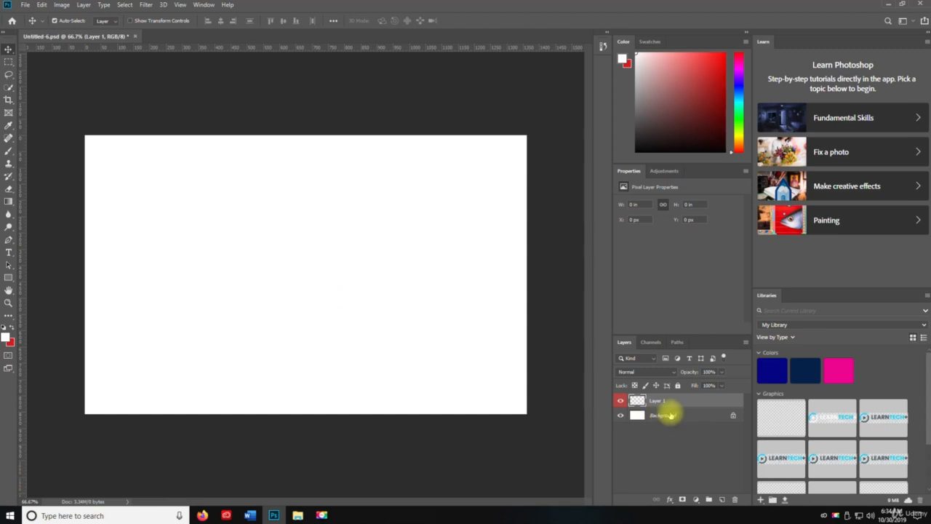
# Add two more layers above the red-labelled one, the first labelled orange and the second labelled yellow
pyautogui.hotkey('ctrl', 'shift', 'n')
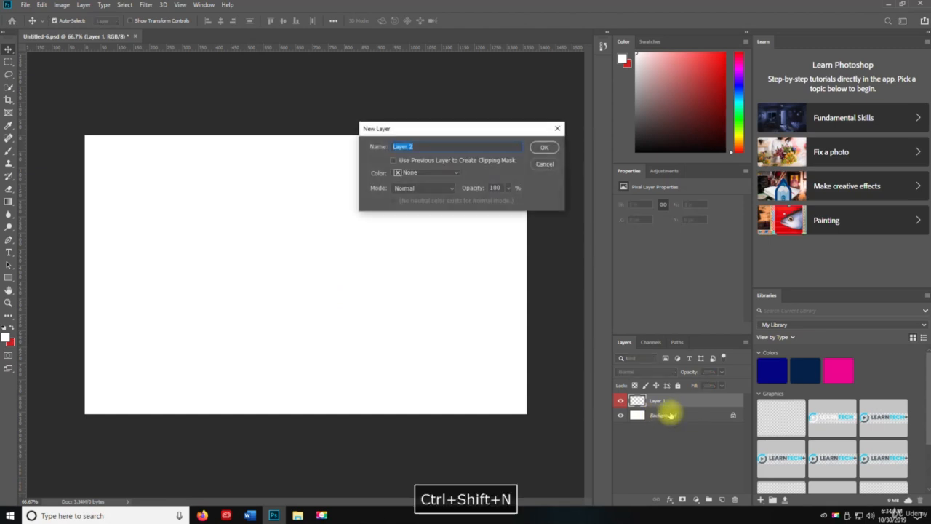
pyautogui.click(418, 172)
pyautogui.click(416, 208)
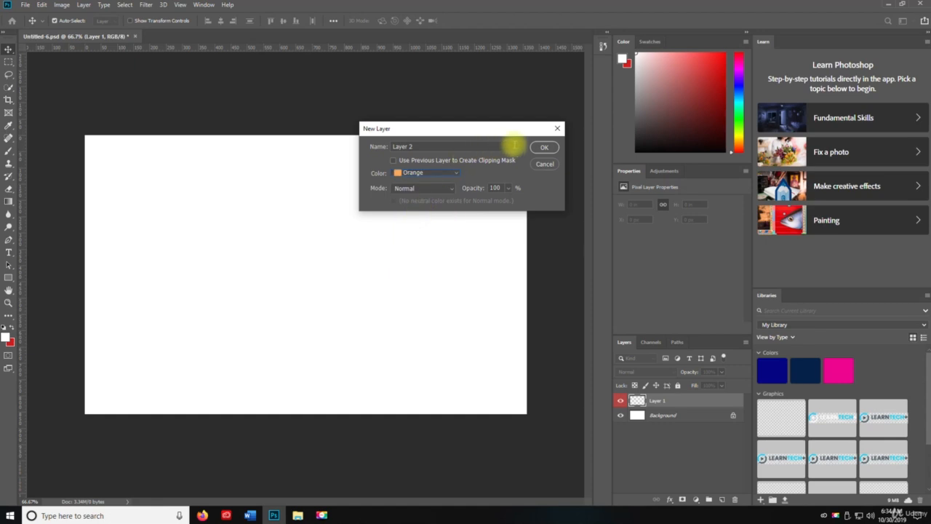
pyautogui.click(544, 148)
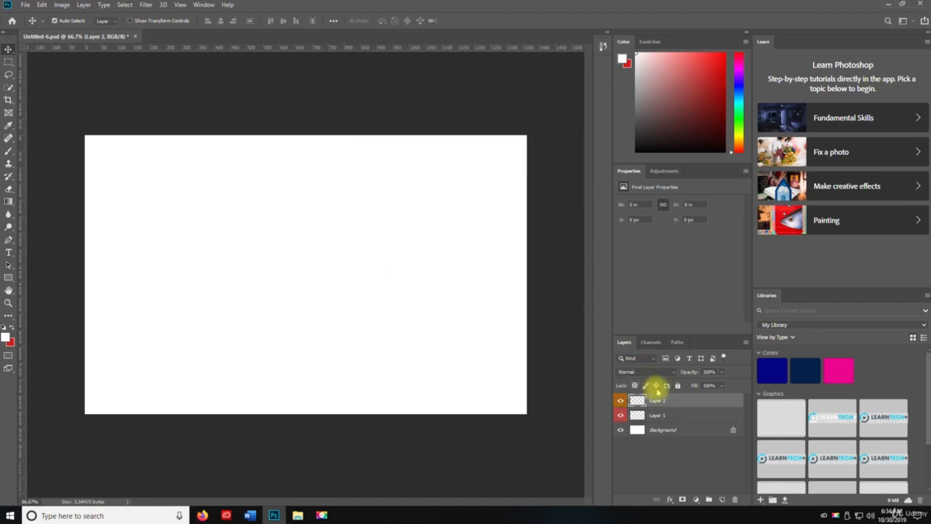
pyautogui.hotkey('ctrl', 'shift', 'n')
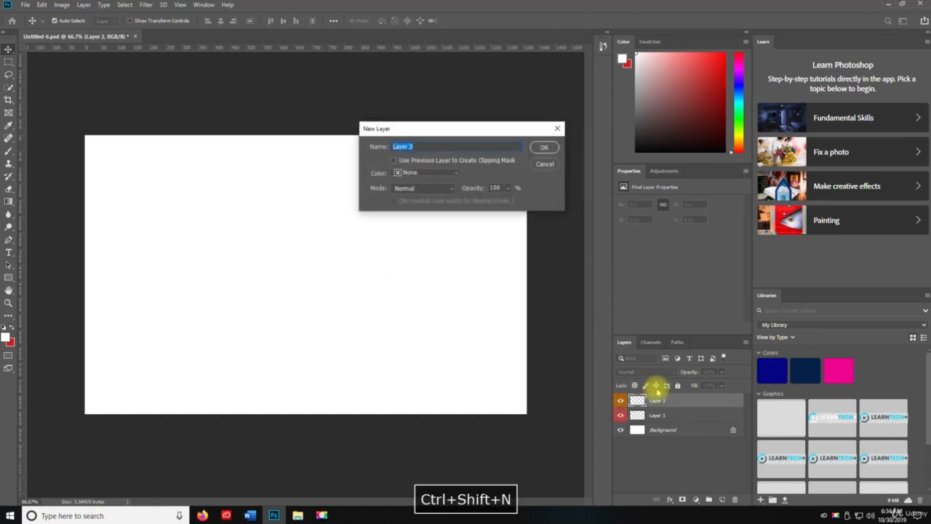
pyautogui.click(398, 174)
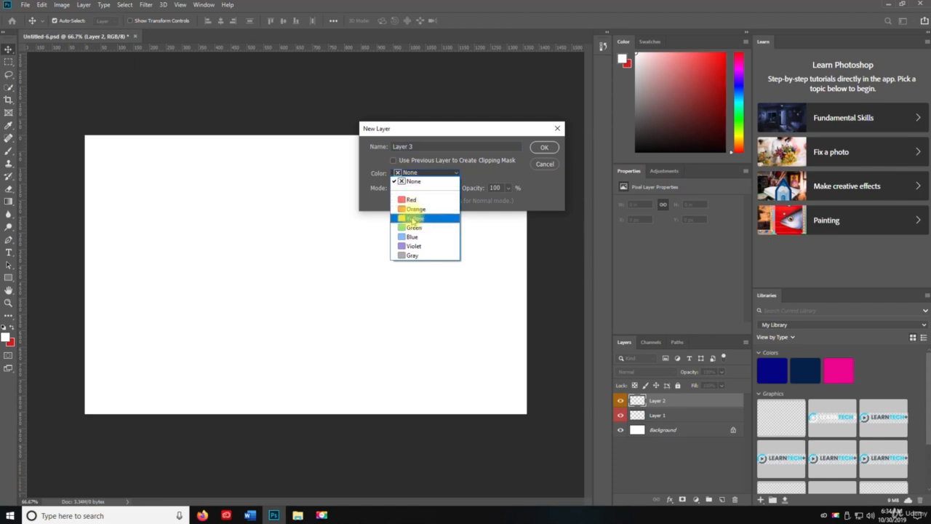
pyautogui.click(413, 220)
pyautogui.click(550, 149)
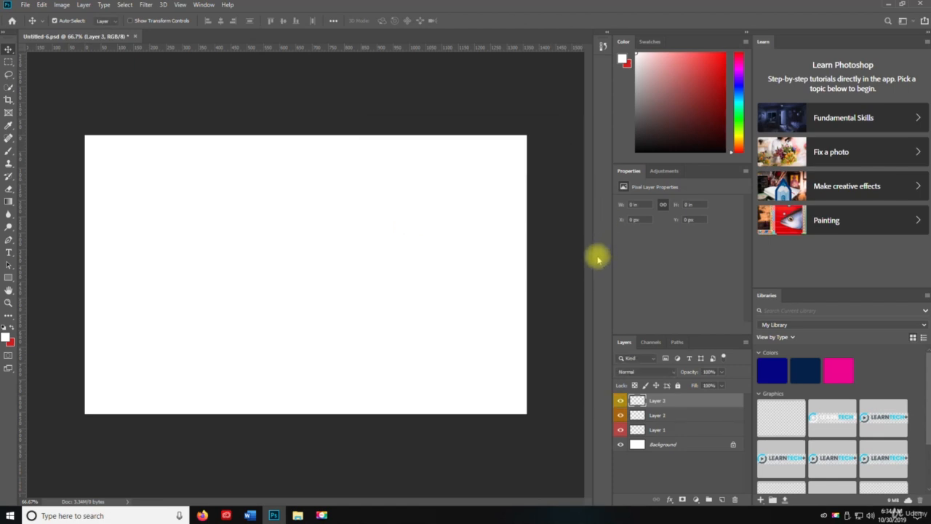
# Add two further layers above the yellow-labelled one, the first labelled green and the second labelled blue
pyautogui.hotkey('ctrl', 'shift', 'n')
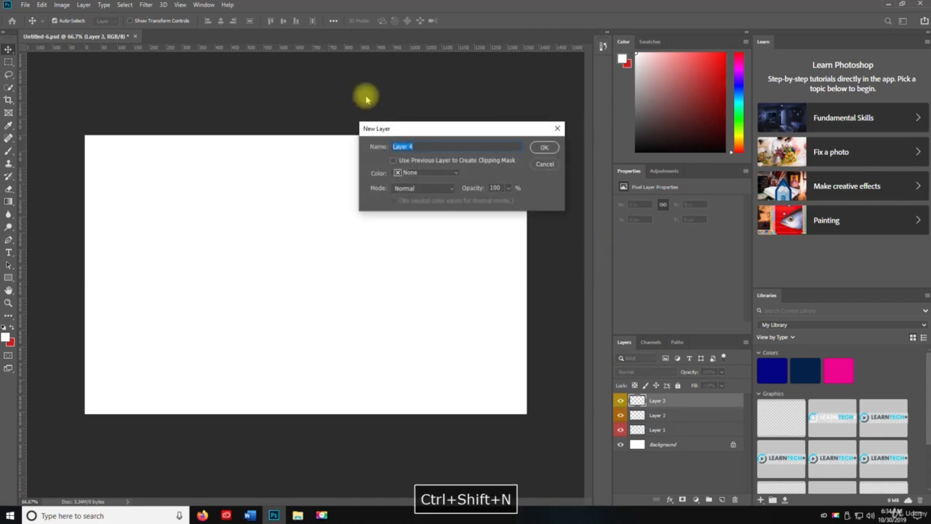
pyautogui.click(428, 175)
pyautogui.click(422, 231)
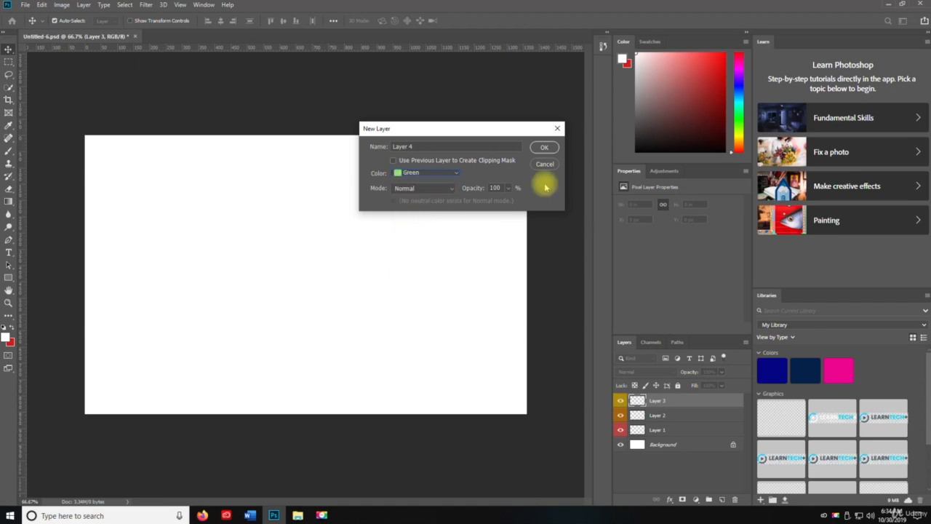
pyautogui.click(547, 148)
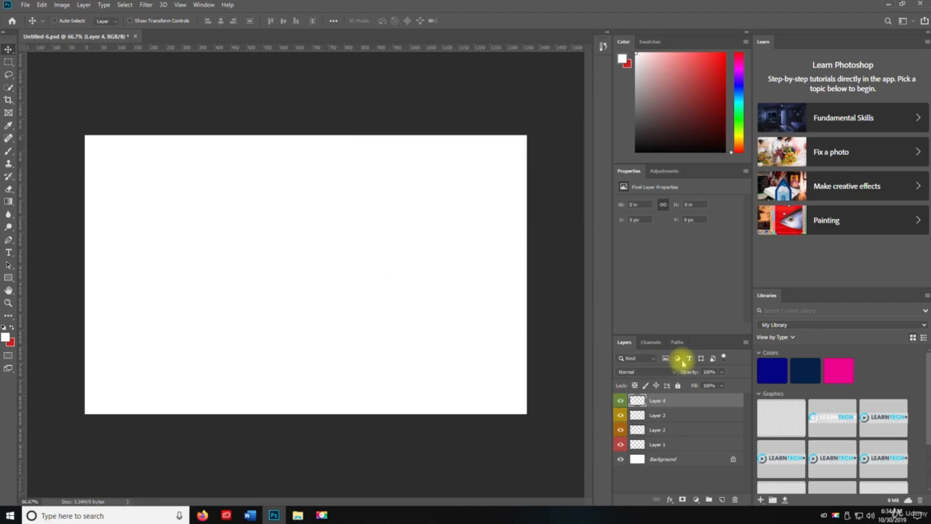
pyautogui.hotkey('ctrl', 'shift', 'n')
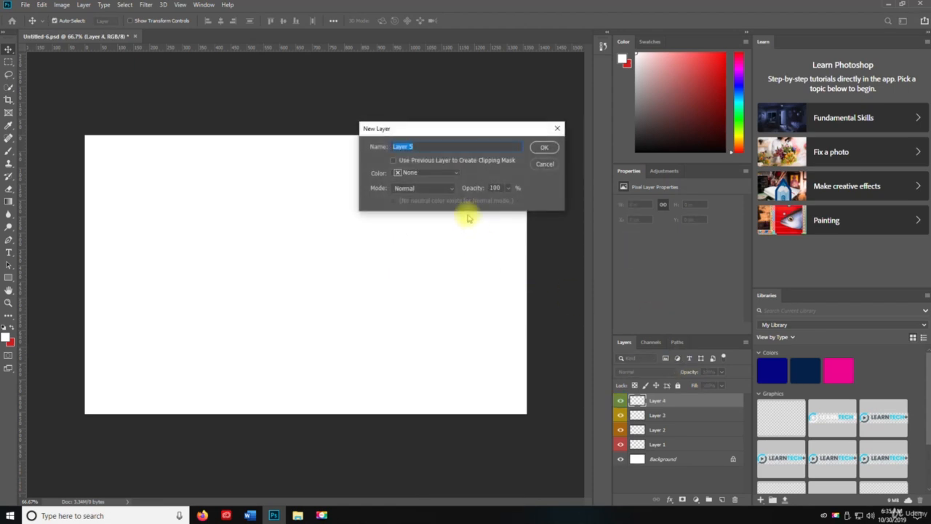
pyautogui.click(427, 173)
pyautogui.click(429, 240)
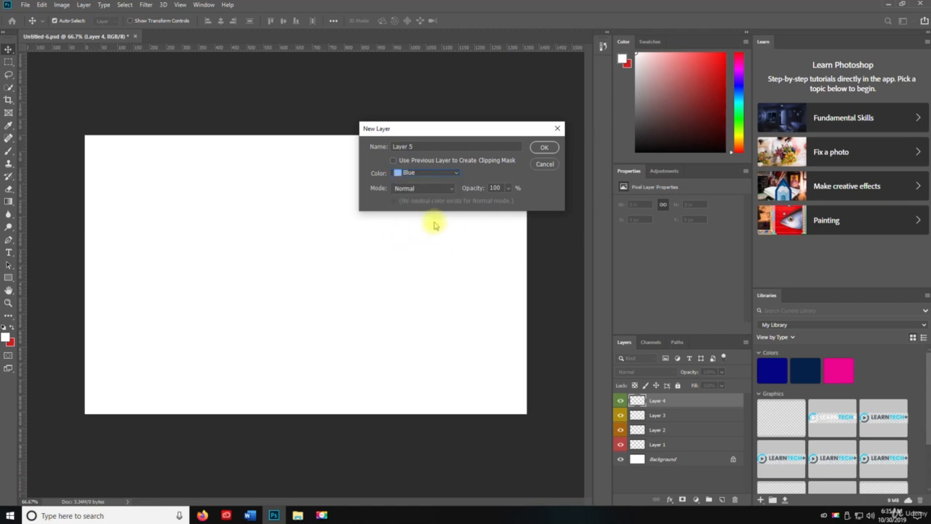
pyautogui.click(538, 147)
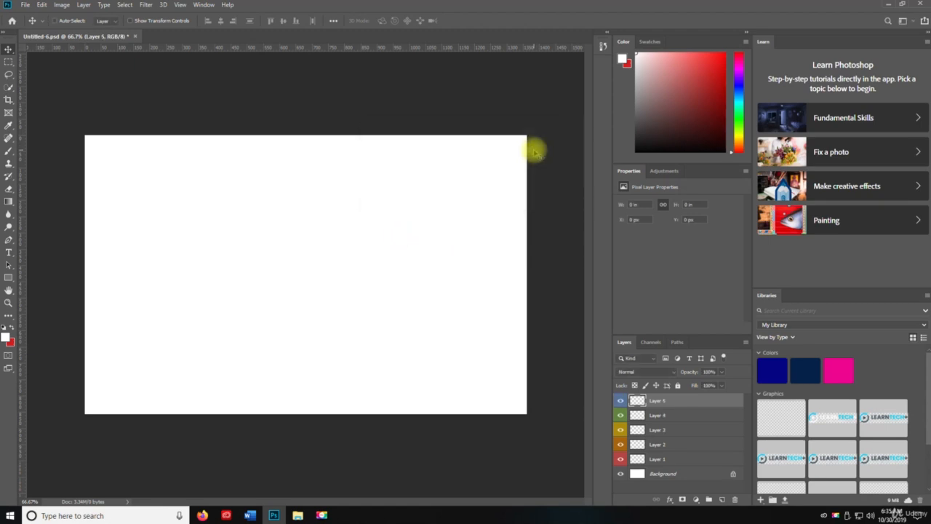
# Add two layers on top of the blue-labelled one, the first labelled violet and the second labelled gray
pyautogui.hotkey('ctrl', 'shift', 'n')
pyautogui.click(431, 173)
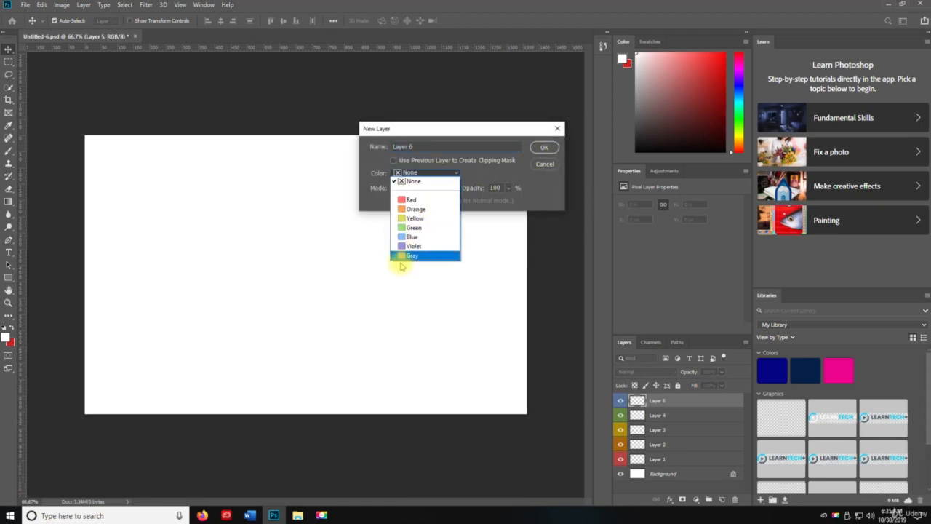
pyautogui.click(411, 247)
pyautogui.click(544, 148)
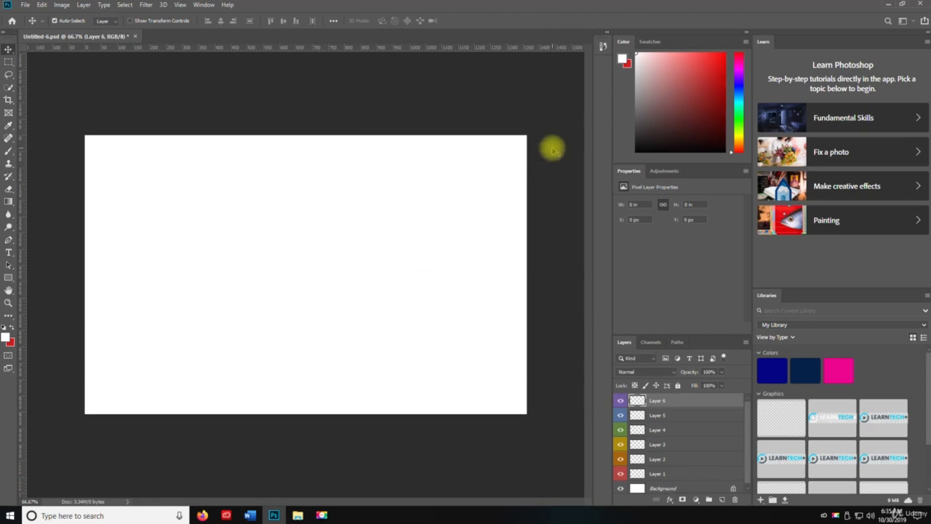
pyautogui.hotkey('ctrl', 'shift', 'n')
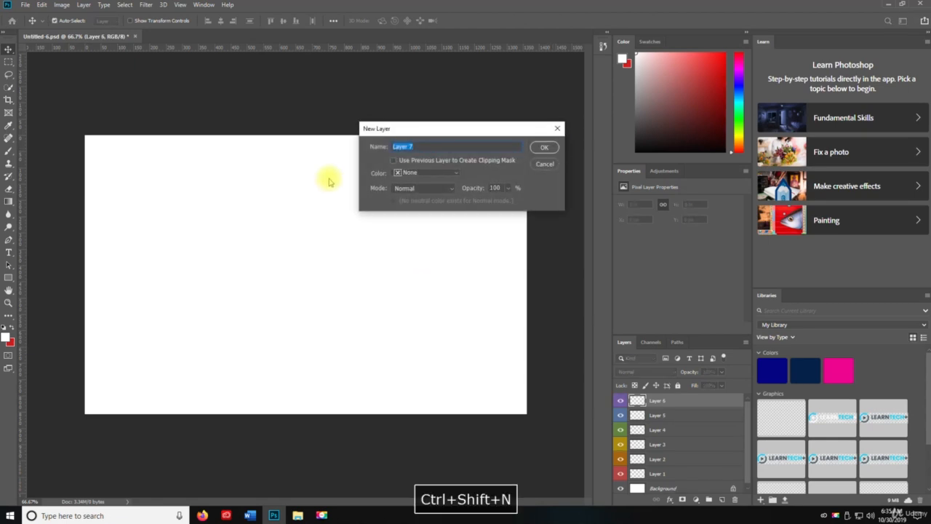
pyautogui.click(431, 173)
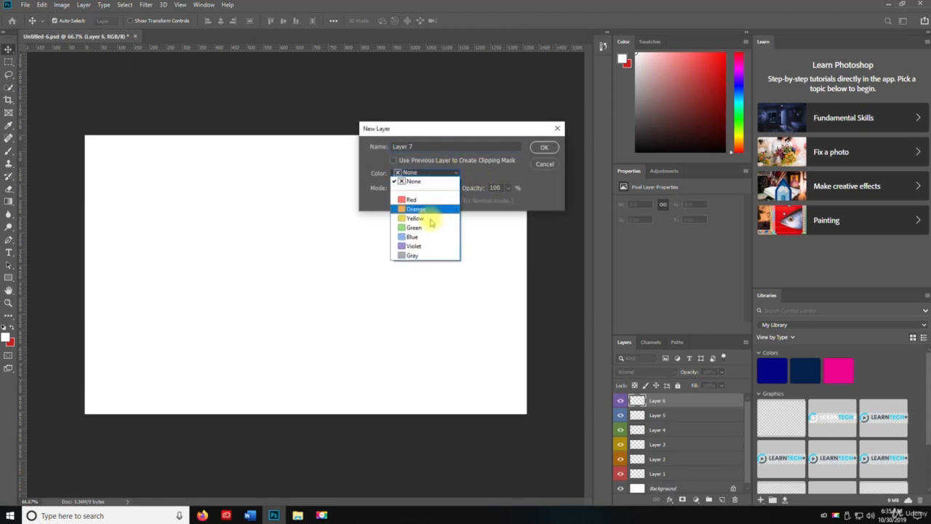
pyautogui.click(423, 259)
pyautogui.click(544, 148)
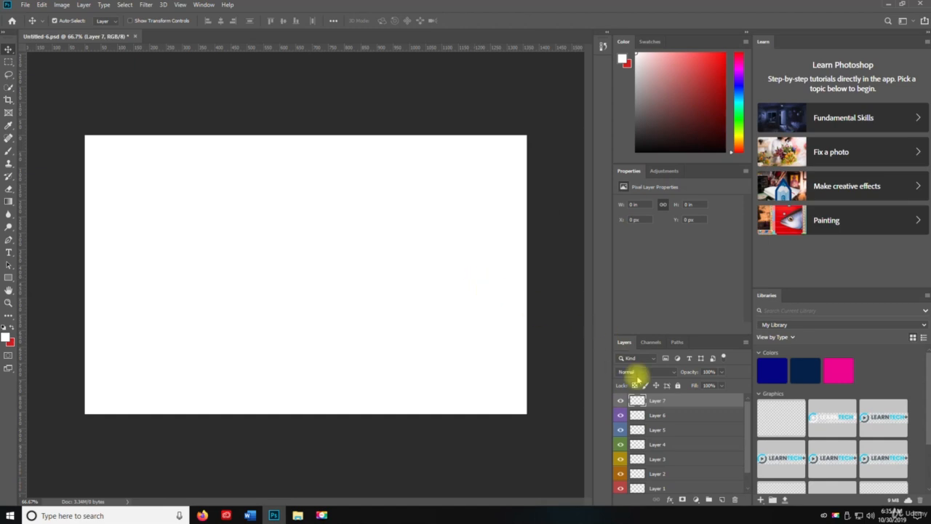
# Enlarge the layer list, duplicate the gray-labelled Layer 7 and select the copy
pyautogui.moveTo(686, 334); pyautogui.dragTo(691, 273)
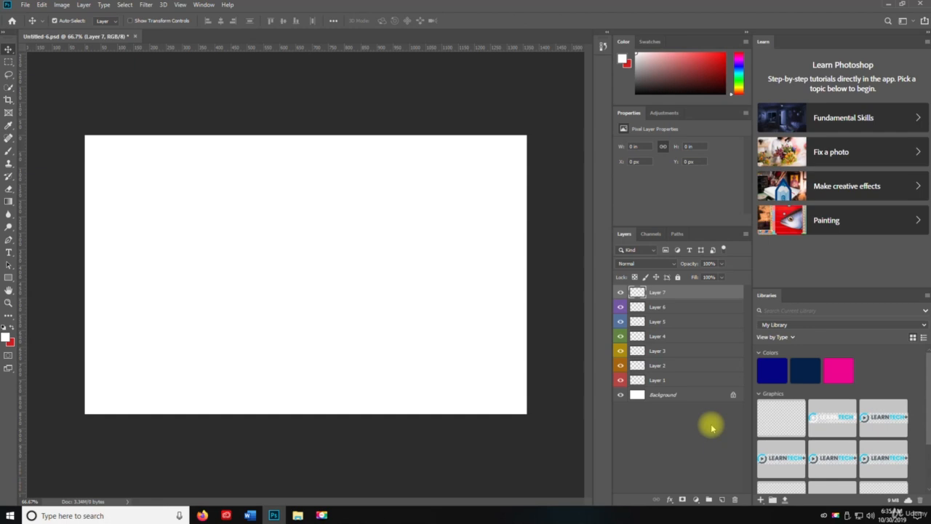
pyautogui.hotkey('ctrl', 'j')
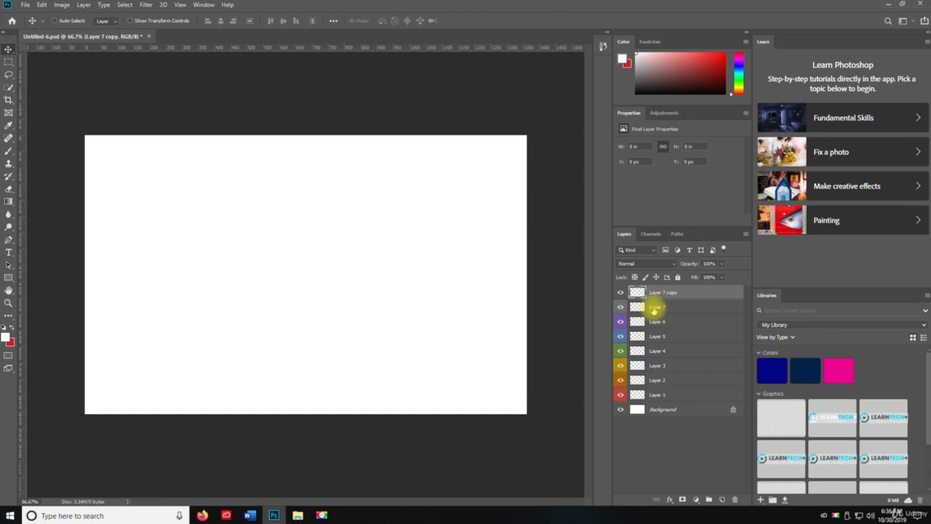
pyautogui.hotkey('ctrl', 'shift', 'j')
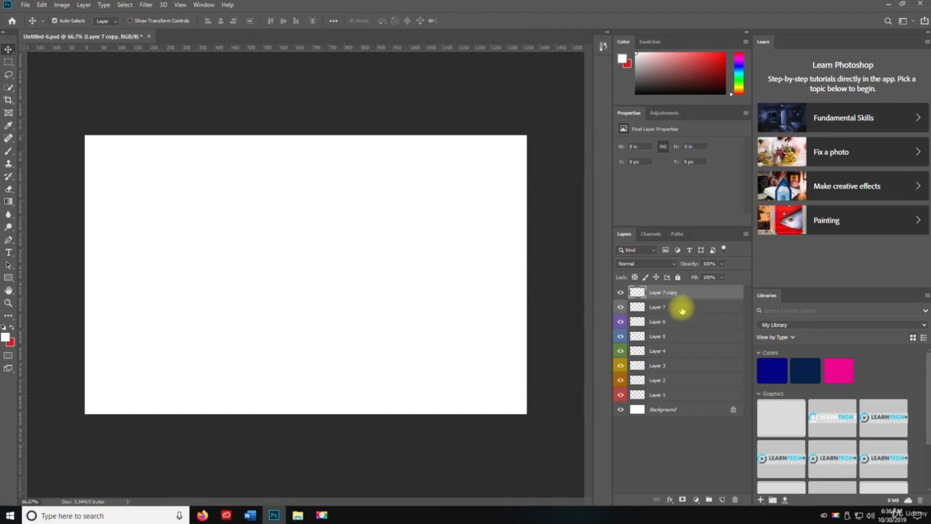
pyautogui.click(654, 306)
pyautogui.click(662, 294)
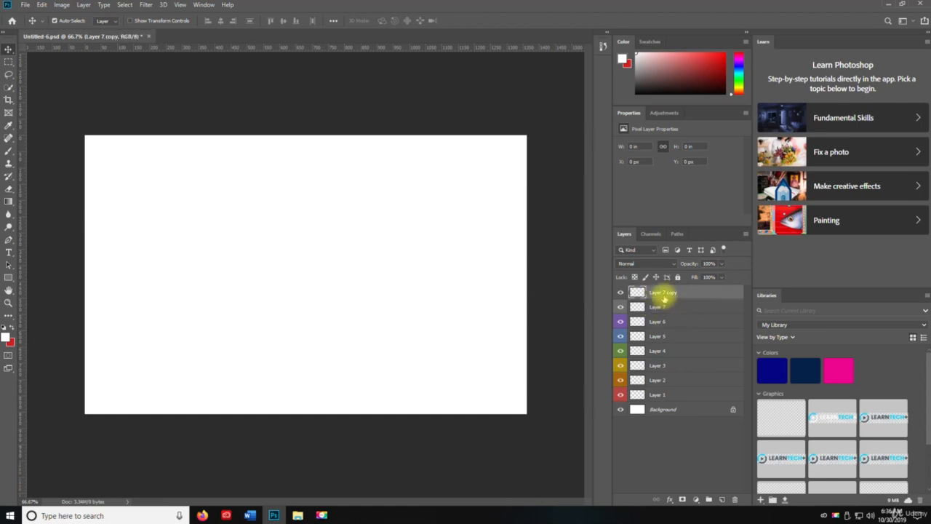
pyautogui.hotkey('ctrl', 'shift', 'j')
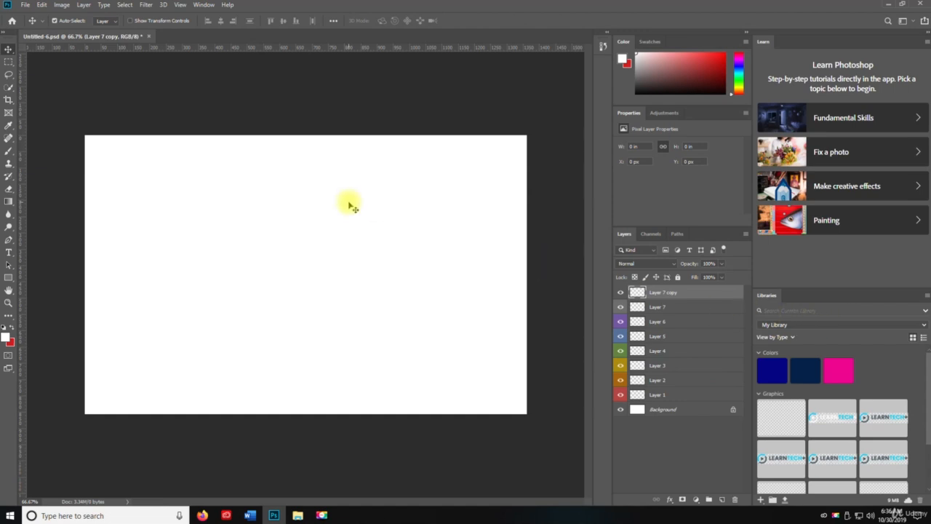
pyautogui.click(82, 5)
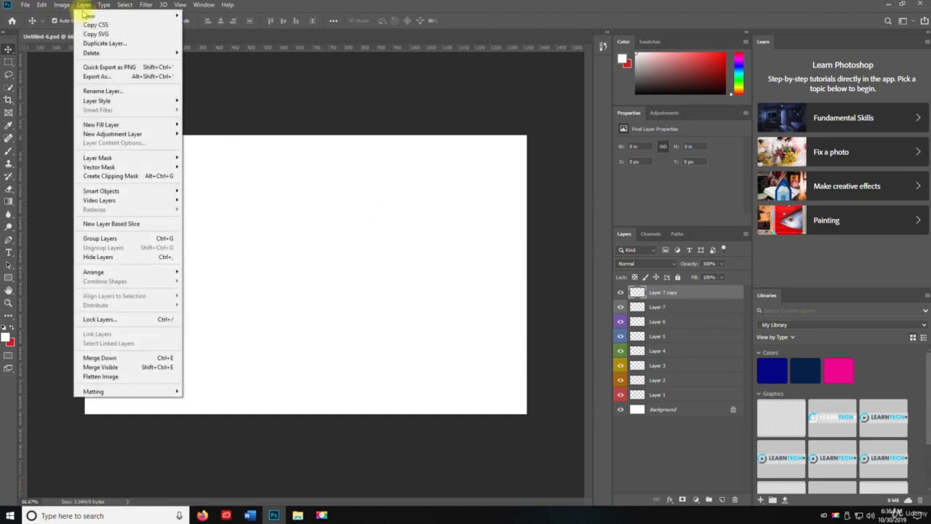
pyautogui.moveTo(86, 16)
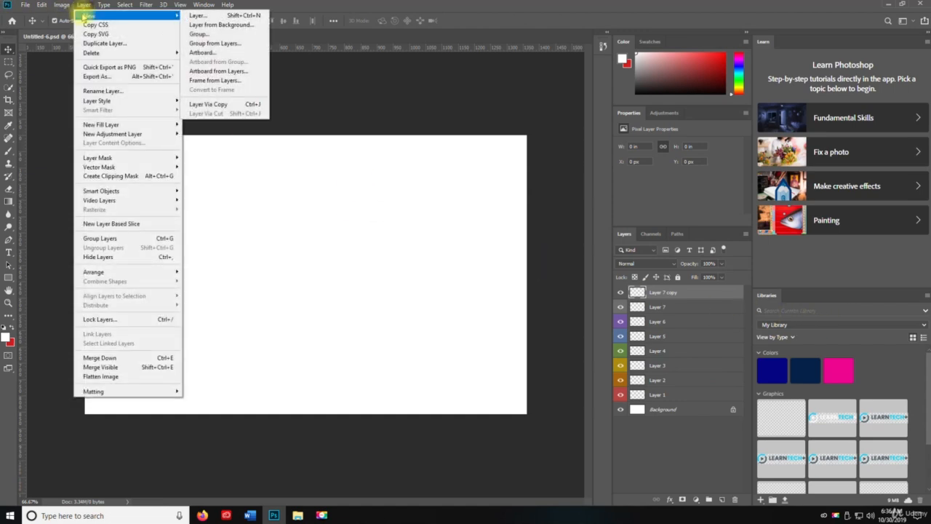
pyautogui.click(82, 5)
pyautogui.click(83, 5)
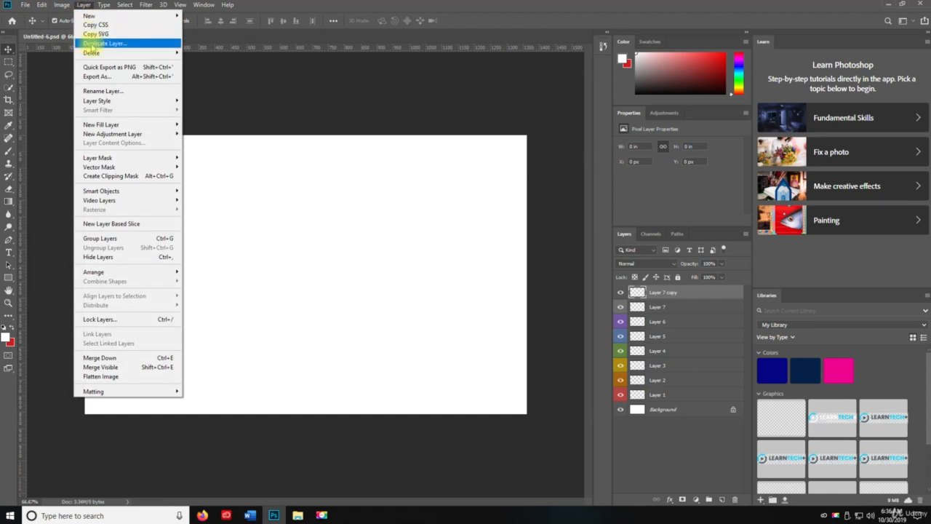
pyautogui.click(92, 45)
pyautogui.click(548, 160)
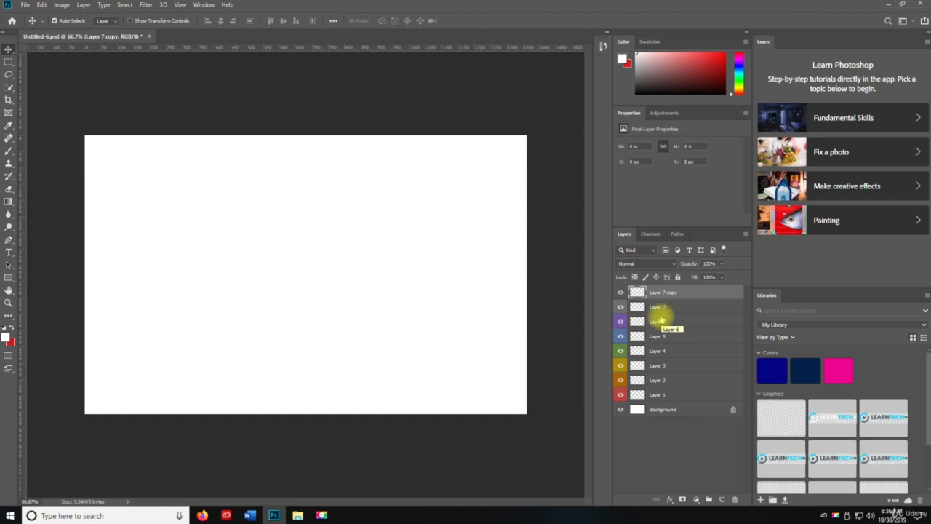
# Delete the duplicate of Layer 7 and try a quick PNG export of the still empty Layer 7
pyautogui.press('Delete')
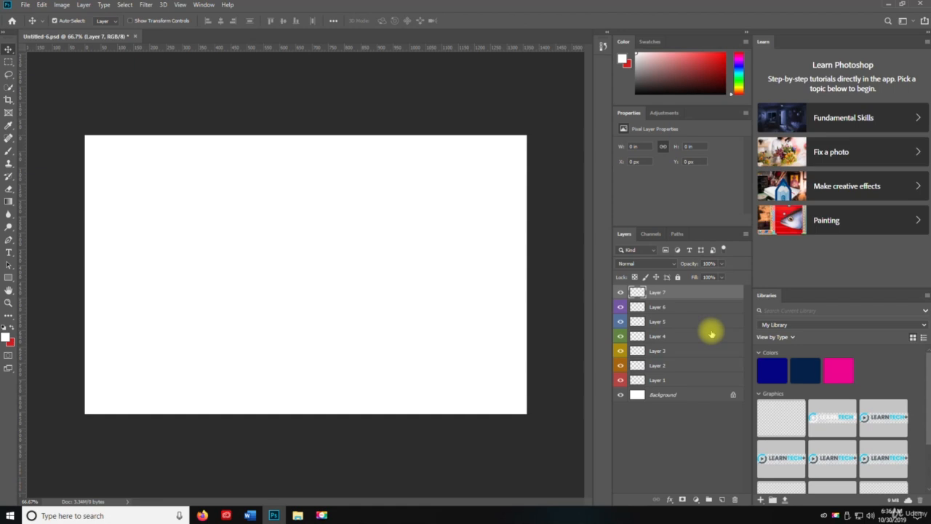
pyautogui.press('ctrl')
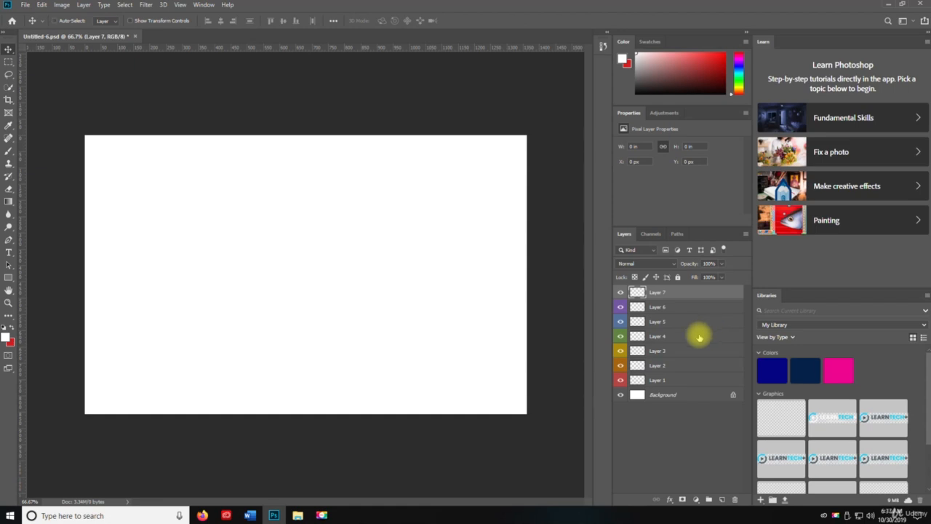
pyautogui.hotkey('ctrl', 'shift', "'")
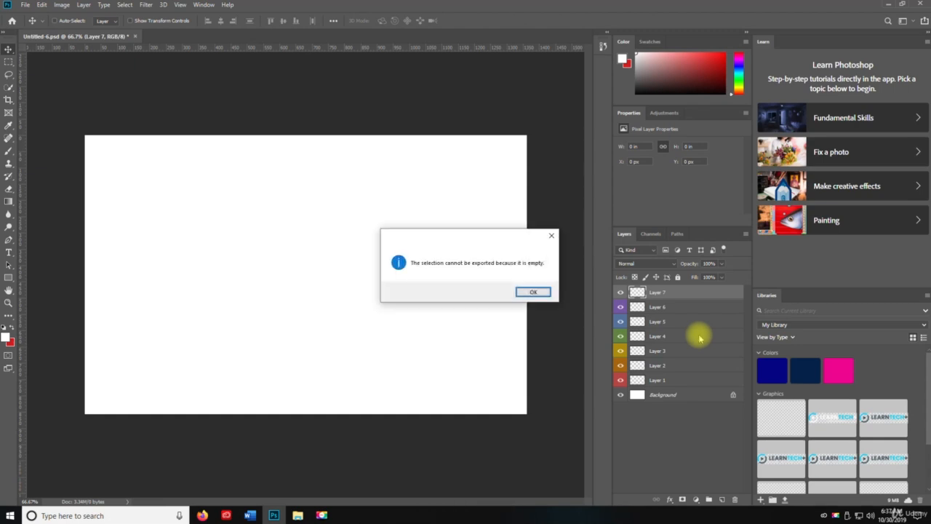
pyautogui.press('Return')
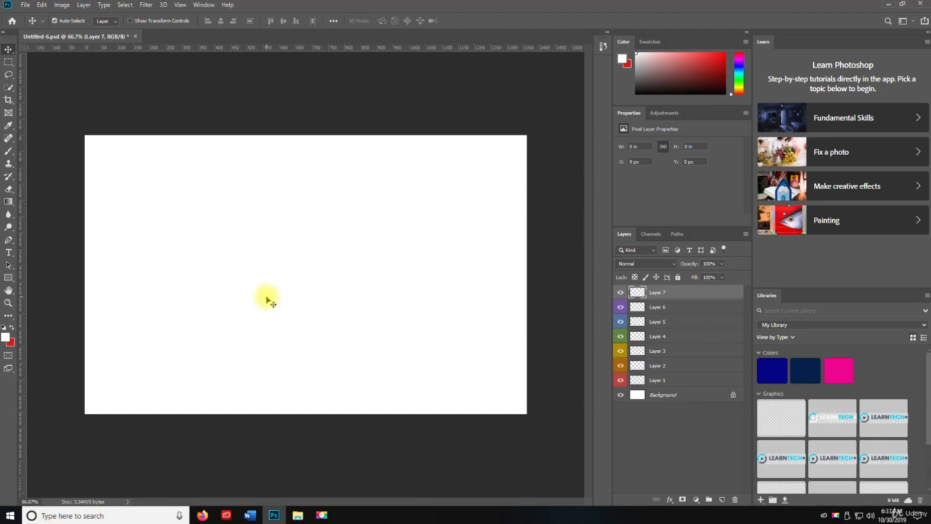
# Paint a looping red freehand line across the canvas on Layer 7 with the Brush tool, after swapping foreground and background colours
pyautogui.press('b')
pyautogui.press('x')
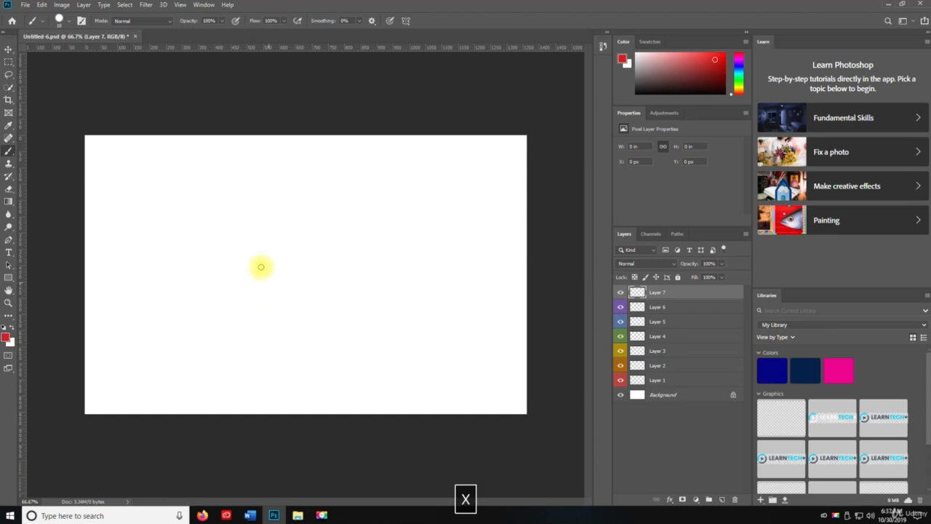
pyautogui.moveTo(226, 252)
pyautogui.mouseDown()
pyautogui.moveTo(461, 254)
pyautogui.moveTo(442, 326)
pyautogui.mouseUp()
pyautogui.moveTo(341, 335)
pyautogui.mouseDown()
pyautogui.moveTo(249, 331)
pyautogui.moveTo(283, 329)
pyautogui.moveTo(318, 313)
pyautogui.mouseUp()
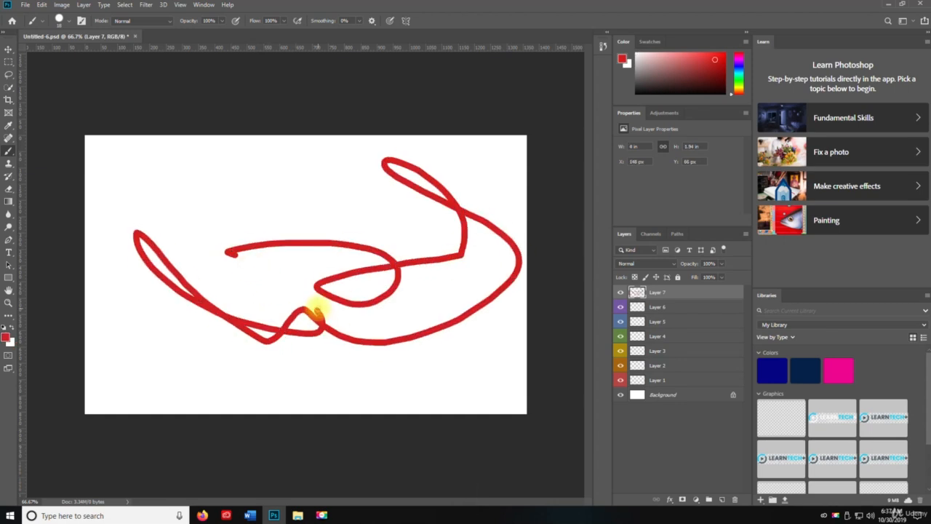
# Quick-export Layer 7 as a PNG named Layer 7 to the Desktop, check the file there and return to Photoshop
pyautogui.hotkey('ctrl', 'shift', "'")
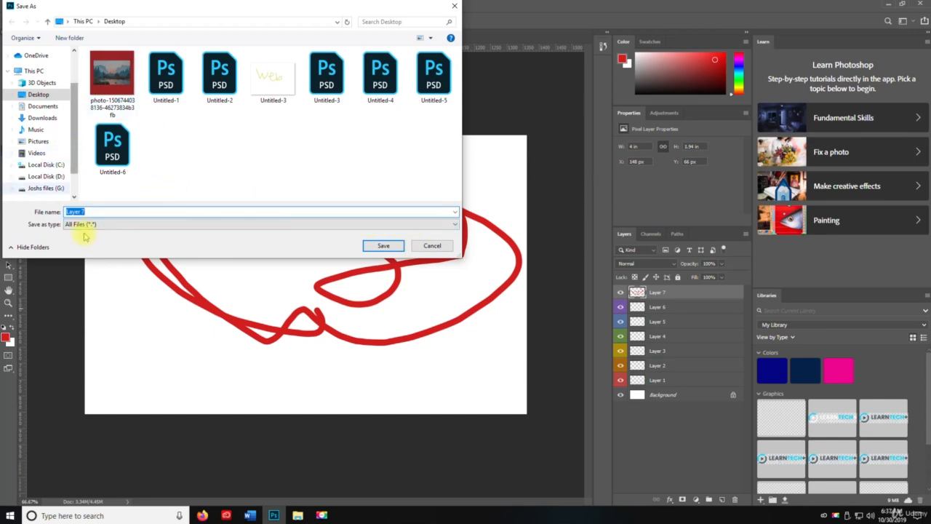
pyautogui.click(383, 245)
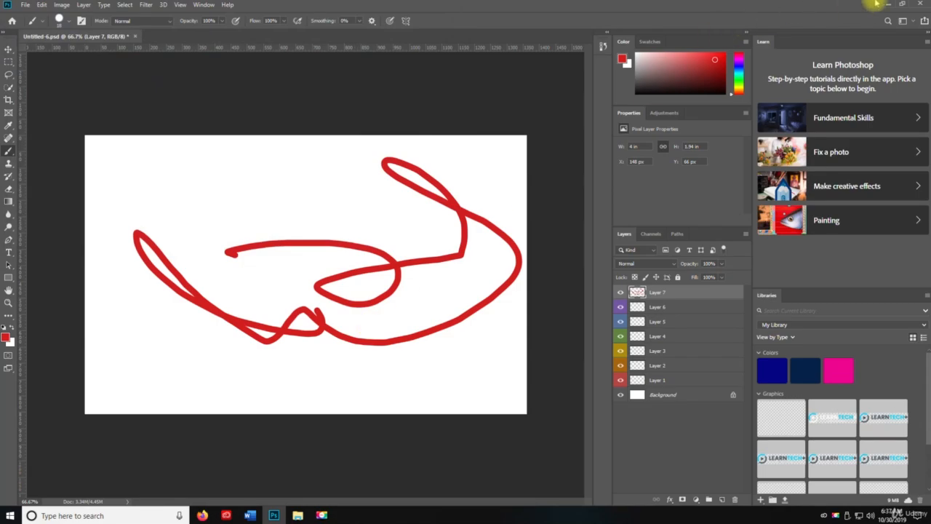
pyautogui.click(888, 5)
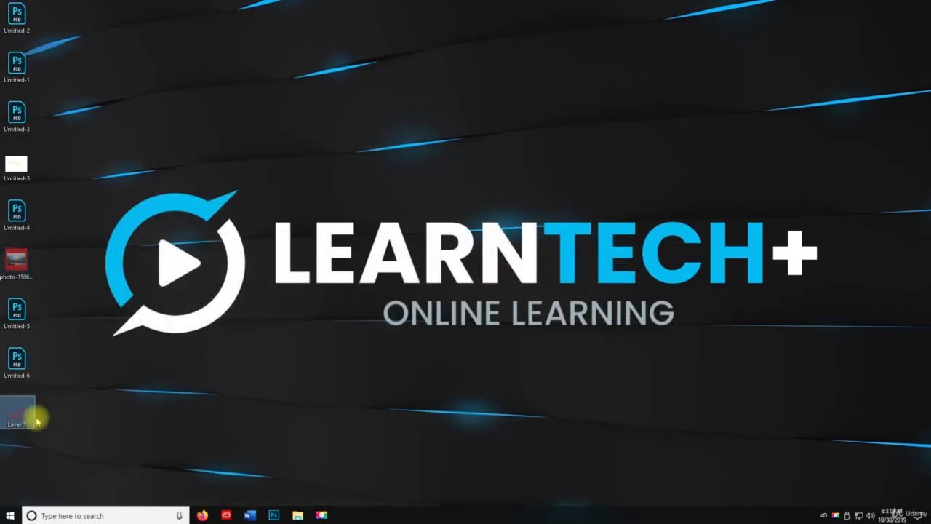
pyautogui.press('space')
pyautogui.click(274, 515)
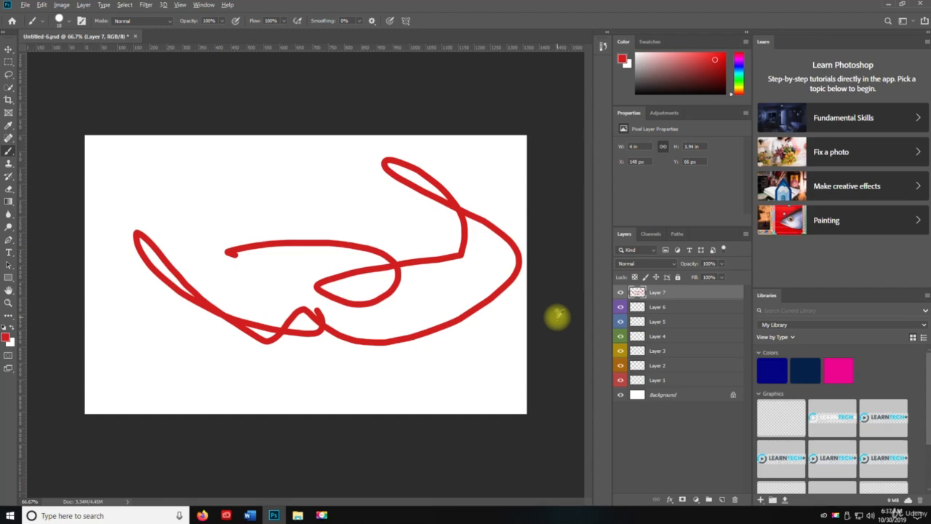
# Export Layer 7 with Export As as a PNG with transparency, saved to the Desktop under the name Layer 78
pyautogui.hotkey('ctrl', 'alt', 'shift', 'w')
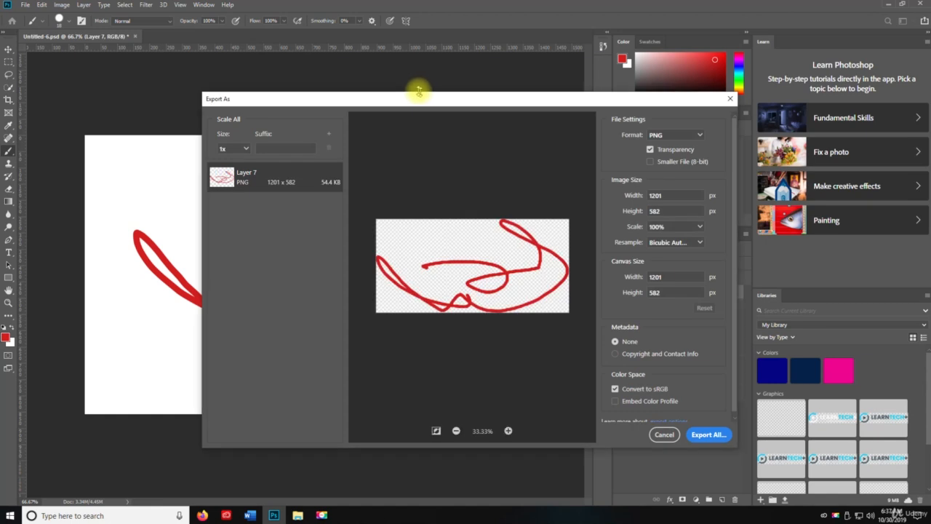
pyautogui.moveTo(418, 91); pyautogui.dragTo(327, 43)
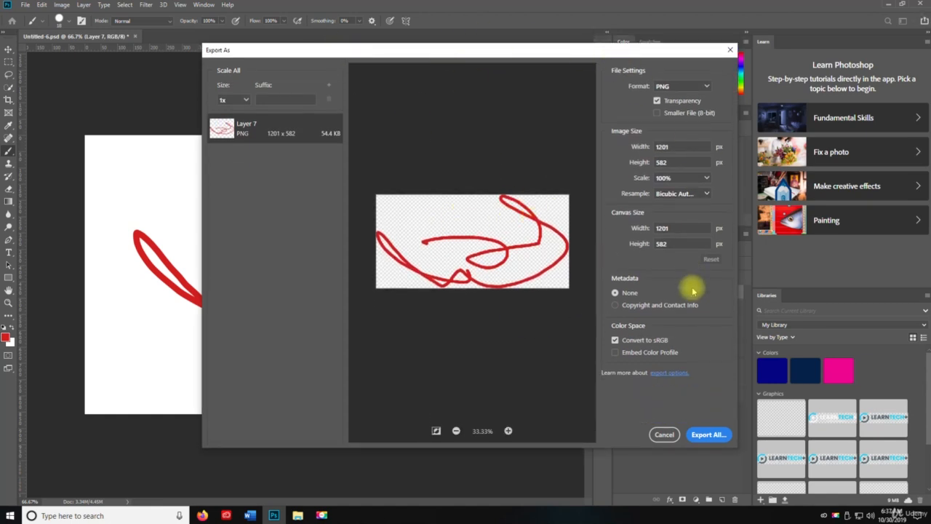
pyautogui.click(659, 87)
pyautogui.click(659, 101)
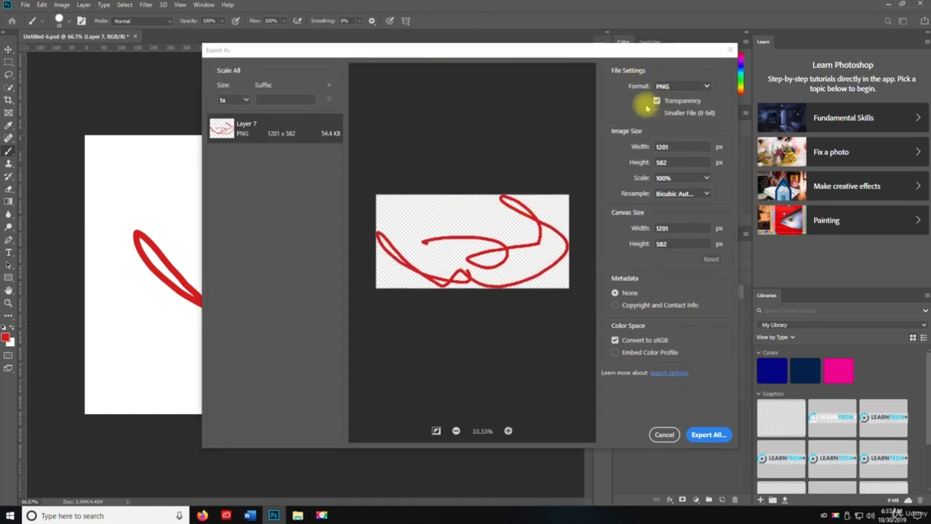
pyautogui.click(708, 434)
pyautogui.click(131, 210)
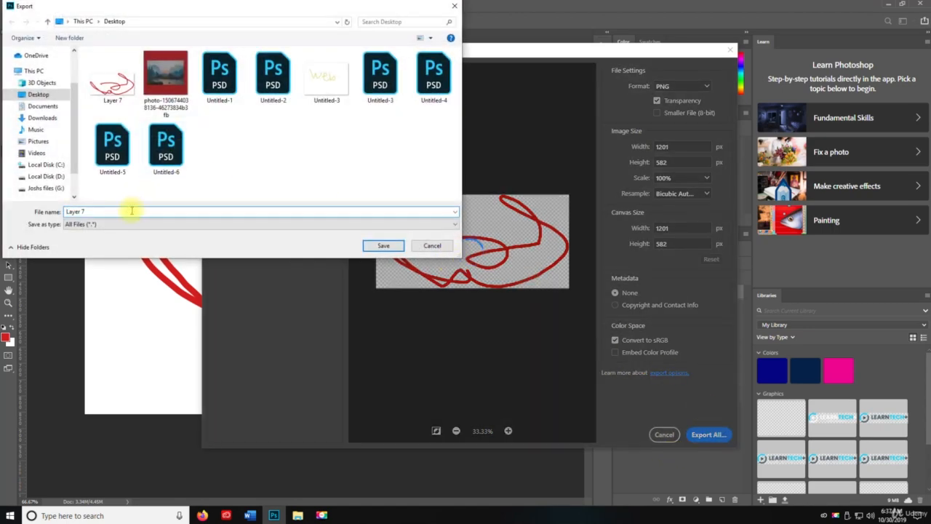
pyautogui.write('8')
pyautogui.click(382, 246)
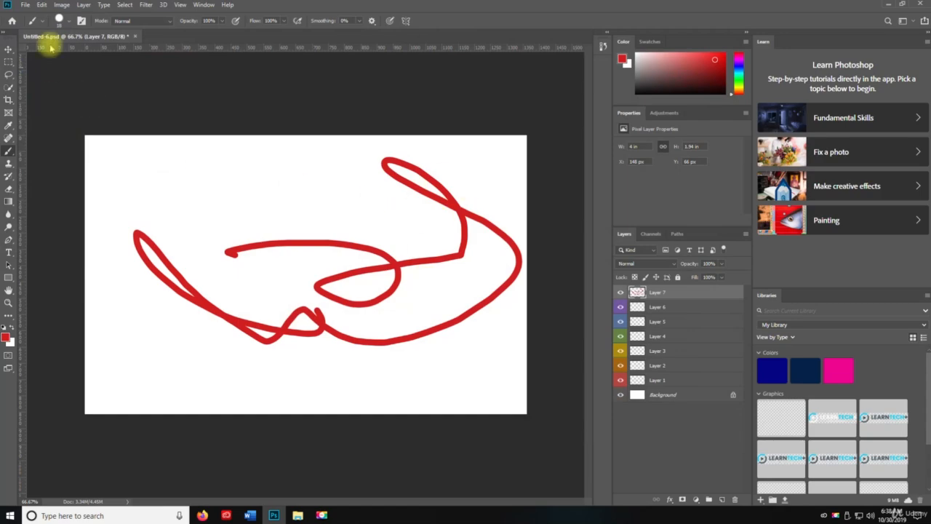
# Check the exported Layer 78 file on the desktop, return to Photoshop and save the Untitled-6 document
pyautogui.click(888, 6)
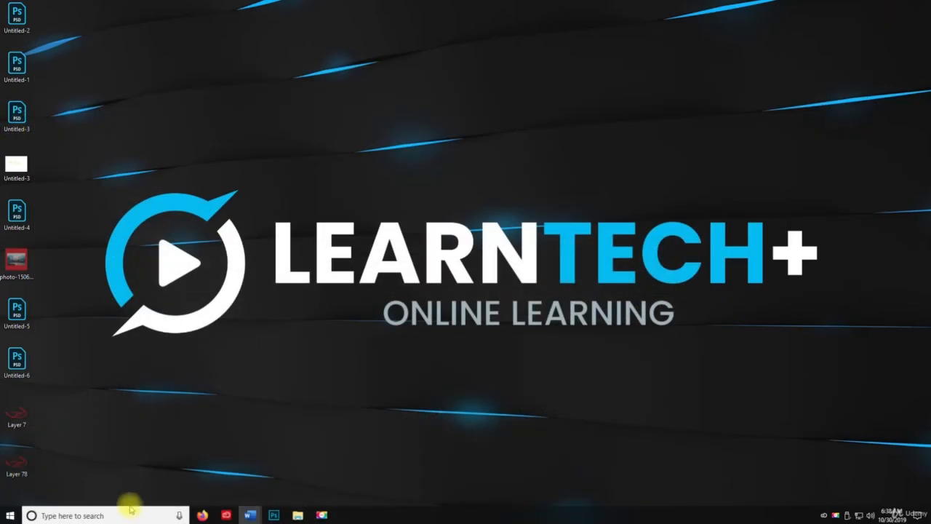
pyautogui.click(273, 515)
pyautogui.press('space')
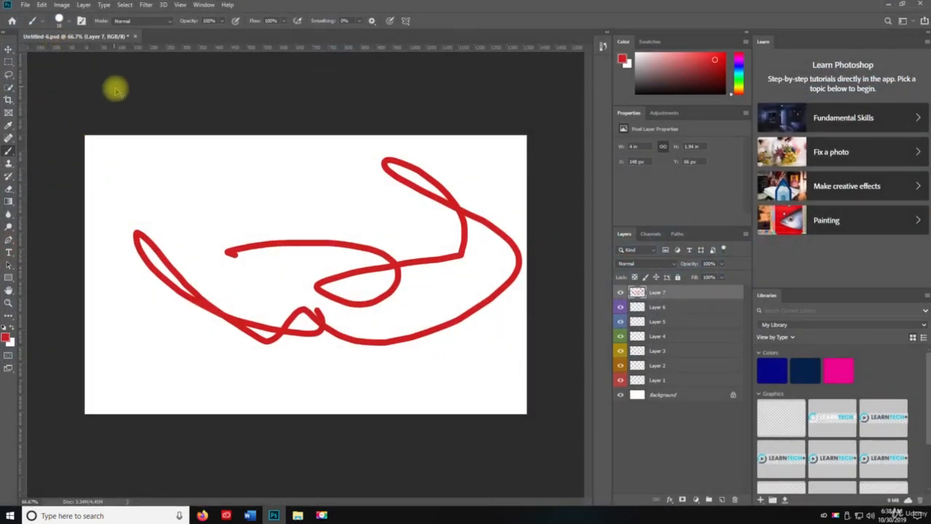
pyautogui.hotkey('ctrl', 's')
pyautogui.click(586, 145)
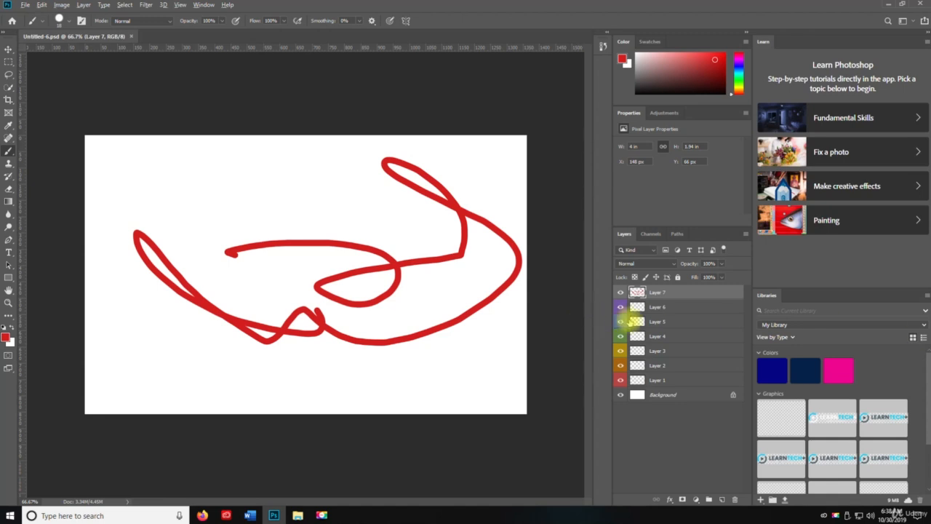
# Clip Layer 7 to Layer 6 with a clipping mask and place Layer 7 in a new group
pyautogui.hotkey('ctrl', 'alt', 'g')
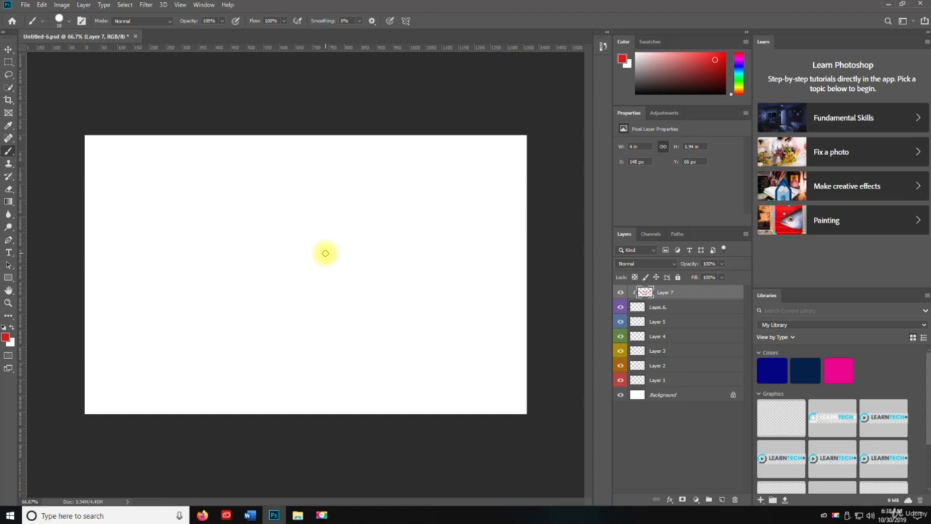
pyautogui.hotkey('ctrl', 'g')
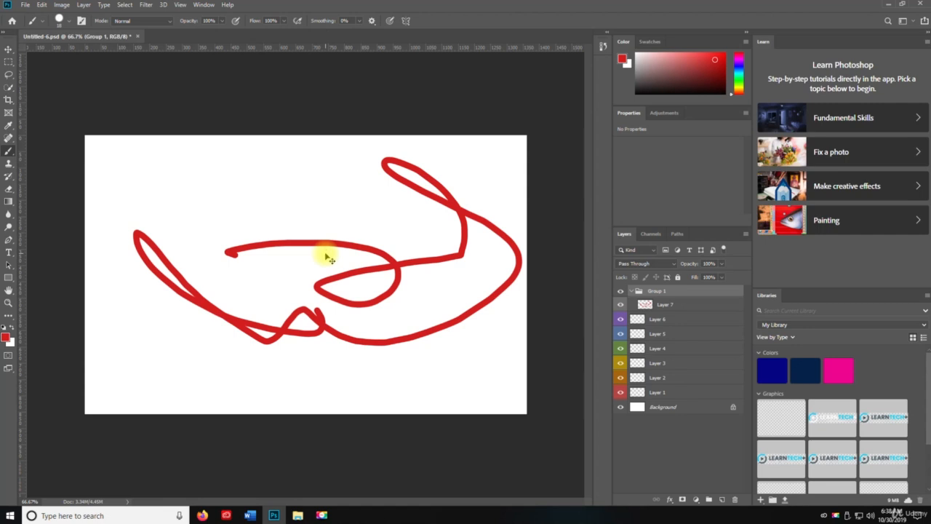
# Wrap the group holding Layer 7 in five further nested groups and undo each of them
pyautogui.hotkey('ctrl', 'g')
pyautogui.hotkey('ctrl', 'g')
pyautogui.hotkey('ctrl', 'g')
pyautogui.hotkey('ctrl', 'g')
pyautogui.hotkey('ctrl', 'g')
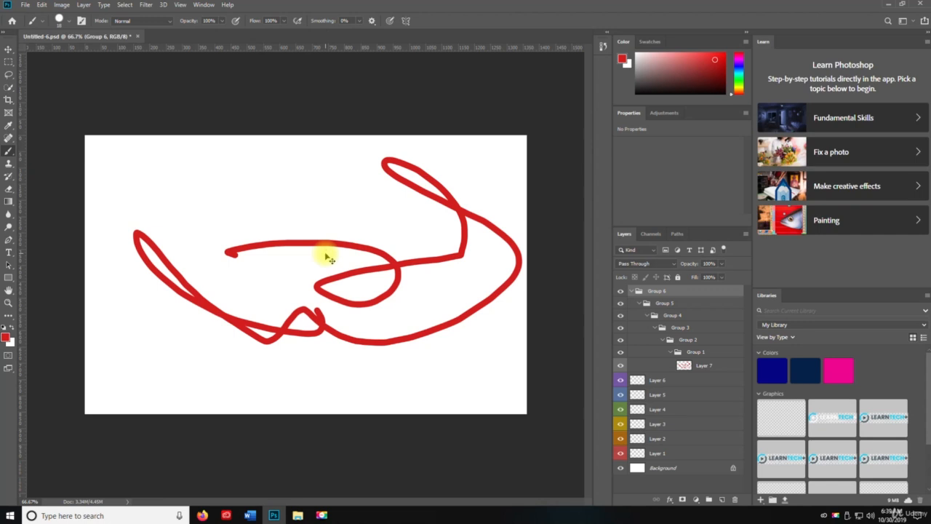
pyautogui.hotkey('ctrl', 'z')
pyautogui.hotkey('ctrl', 'z')
pyautogui.hotkey('ctrl', 'z')
pyautogui.hotkey('ctrl', 'z')
pyautogui.hotkey('ctrl', 'z')
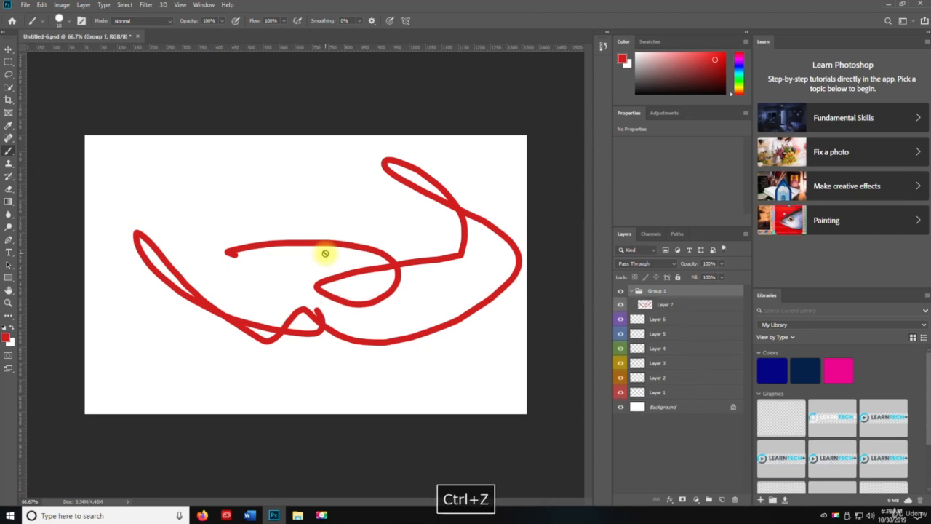
# Try switching between the Move, Zoom, Brush, Hand and Path Selection tools
pyautogui.press('v')
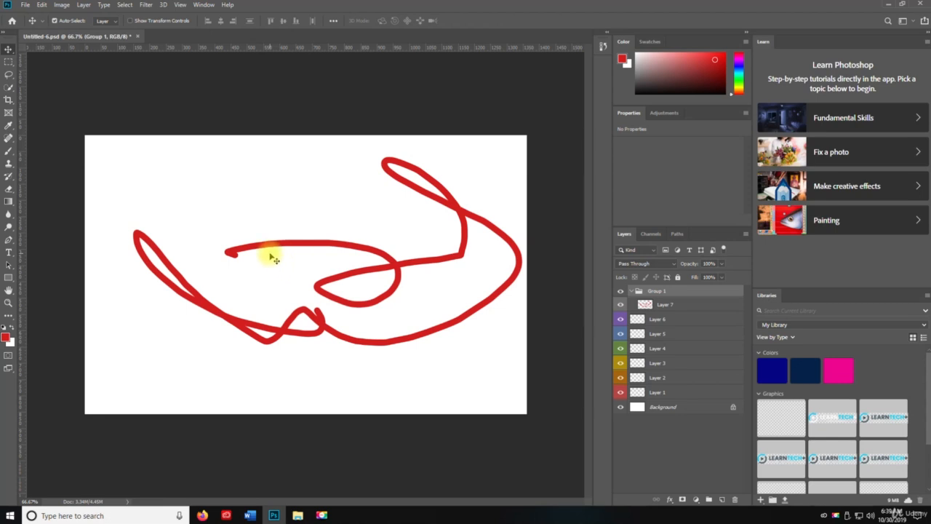
pyautogui.press('z')
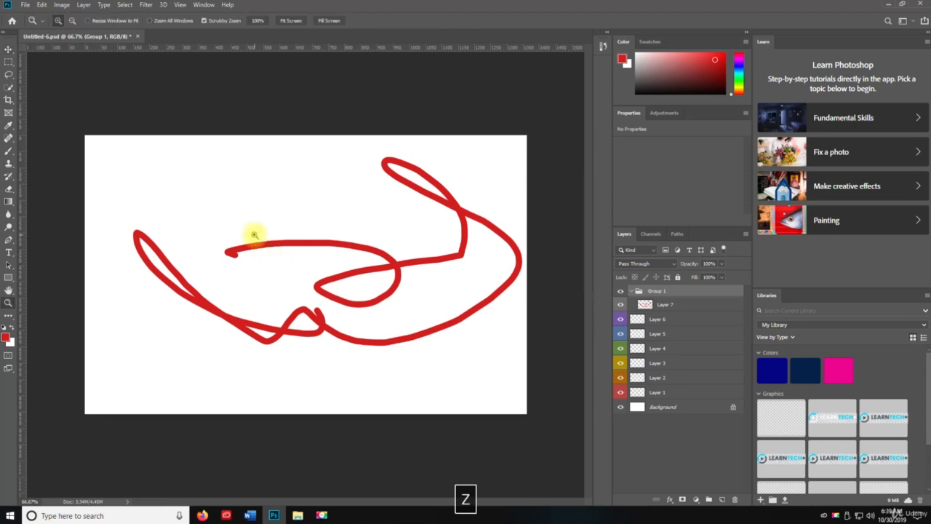
pyautogui.press('n')
pyautogui.press('b')
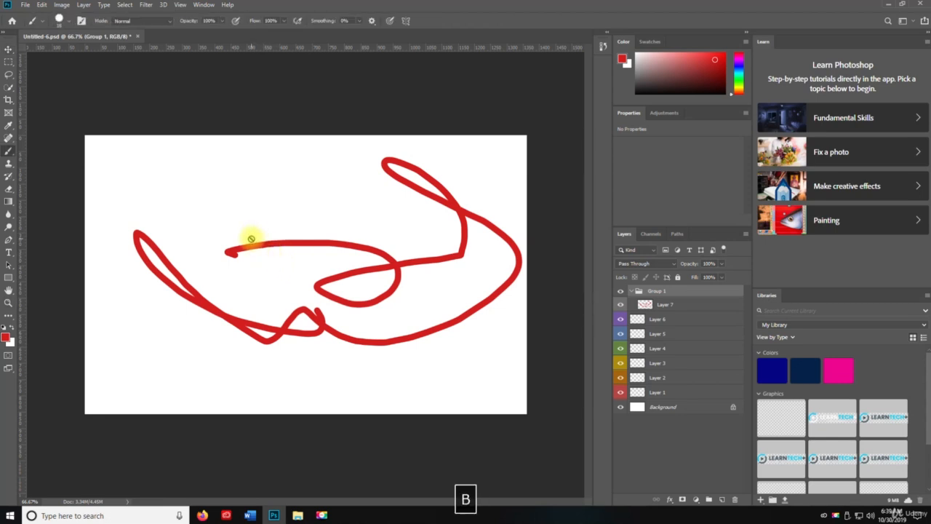
pyautogui.press('h')
pyautogui.press('v')
pyautogui.press('a')
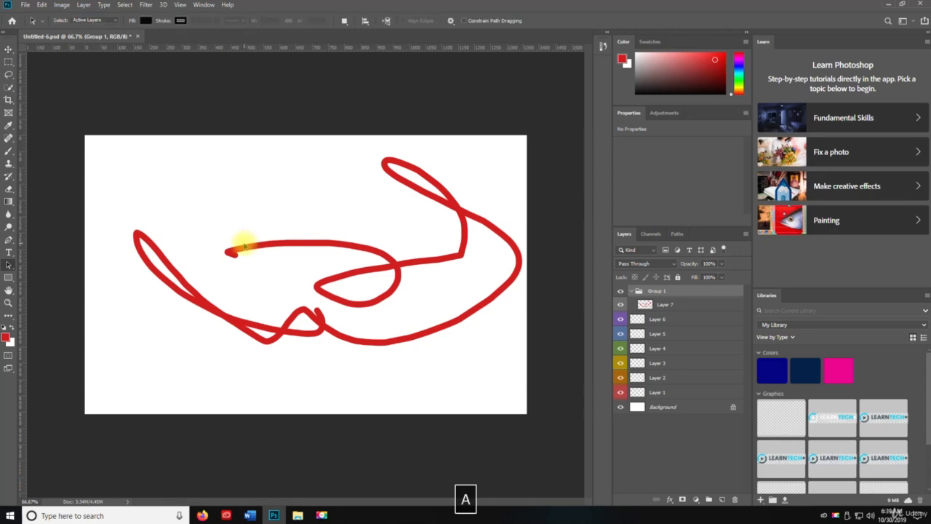
# Reset the foreground and background colours to default black and white and cycle the screen modes back to the standard one
pyautogui.press('d')
pyautogui.press('f')
pyautogui.press('f')
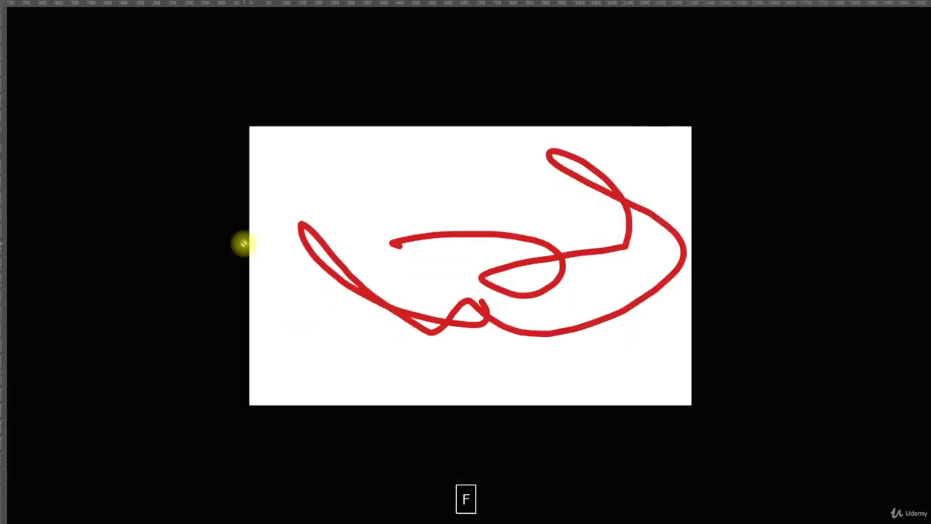
pyautogui.press('f')
# Switch through the Move and Path Selection tools and activate the Zoom tool
pyautogui.press('v')
pyautogui.press('a')
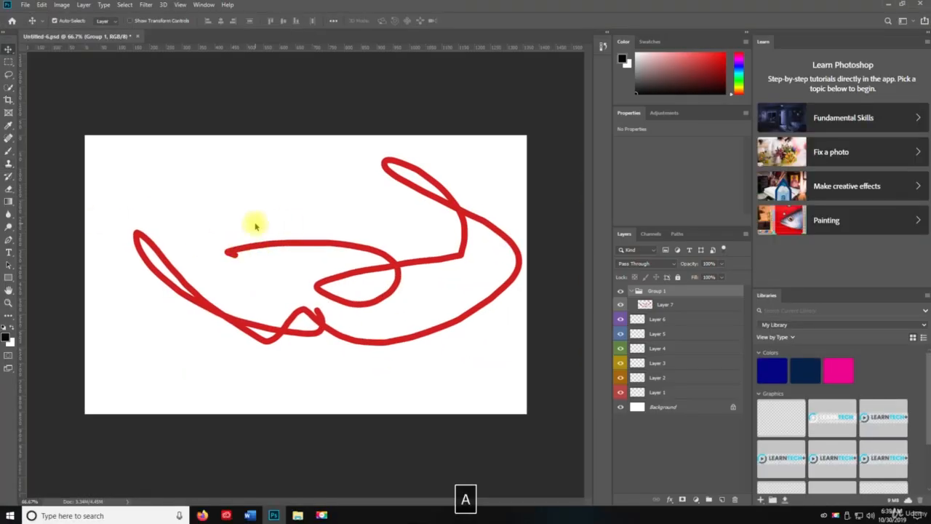
pyautogui.press('v')
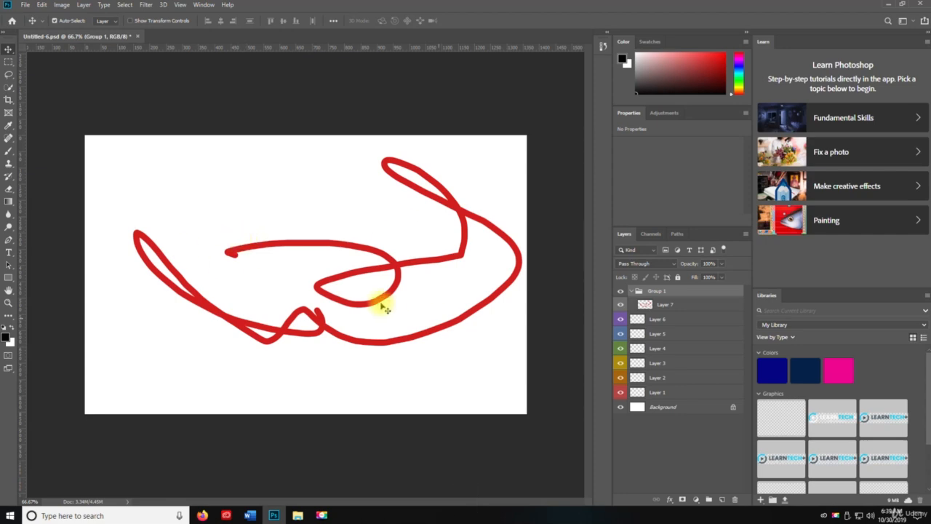
pyautogui.press('z')
pyautogui.press('space')
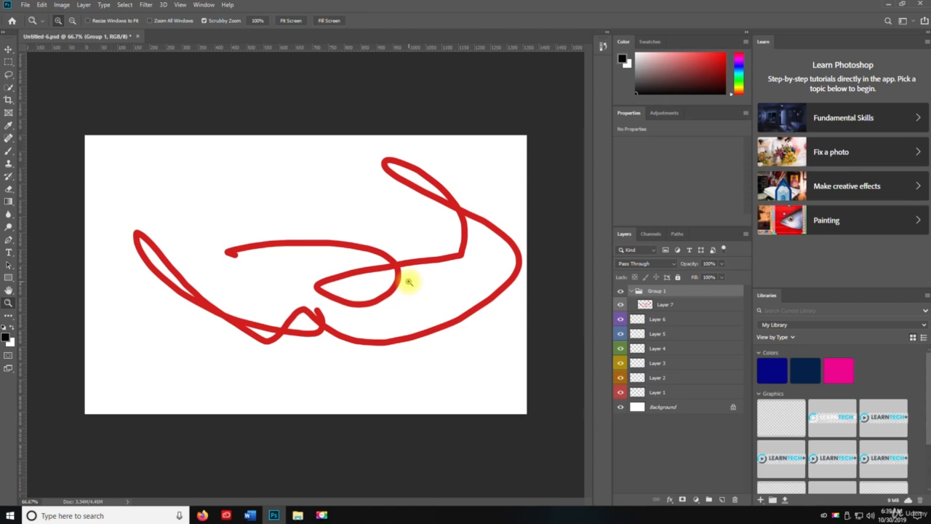
# Wrap Group 1 in a new parent group and move Layers 4, 5 and 6 above it in the stack
pyautogui.hotkey('ctrl', 'g')
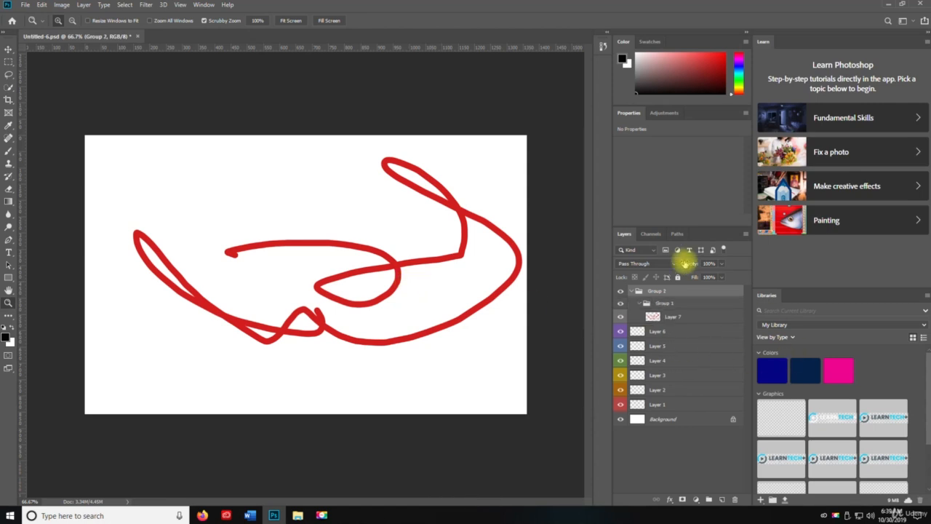
pyautogui.click(672, 331)
pyautogui.keyDown('shift'); pyautogui.click(675, 366); pyautogui.keyUp('shift')
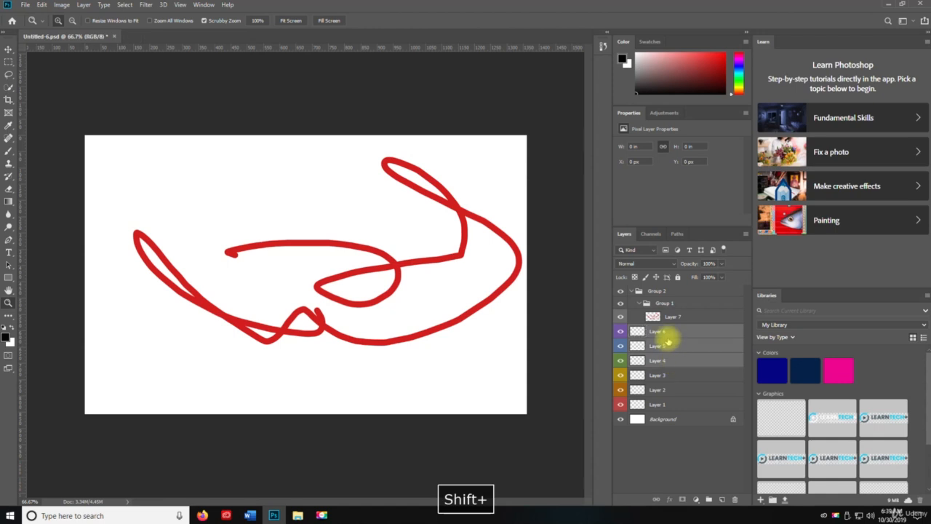
pyautogui.moveTo(665, 366); pyautogui.dragTo(658, 292)
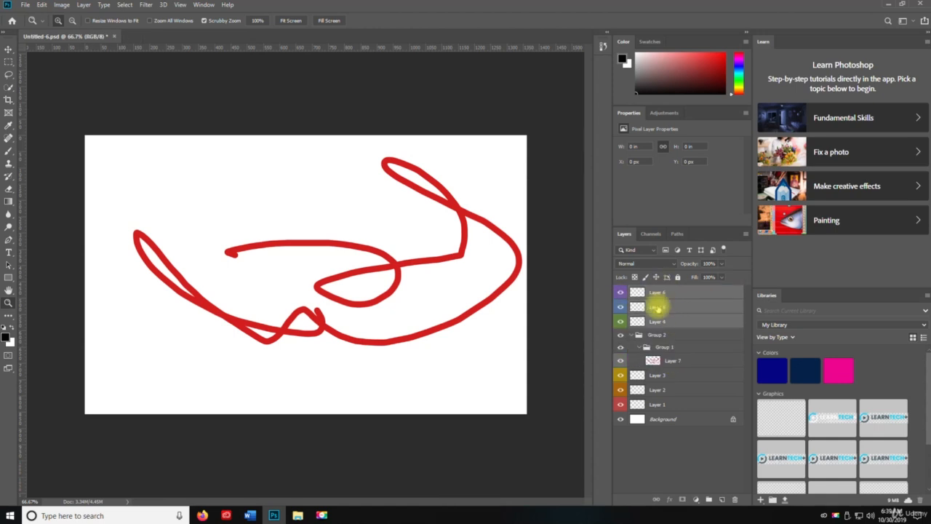
# Move Layers 1, 2 and 3 together into Group 2
pyautogui.click(669, 374)
pyautogui.keyDown('shift'); pyautogui.click(669, 402); pyautogui.keyUp('shift')
pyautogui.moveTo(669, 383); pyautogui.dragTo(658, 336)
pyautogui.click(658, 336)
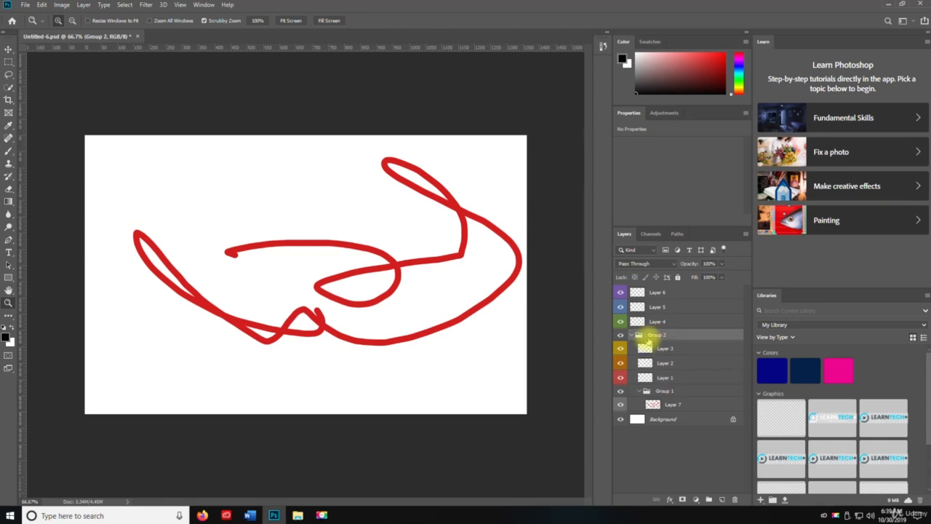
# Group Layers 4, 5 and 6 together at the head of the layer stack
pyautogui.click(659, 294)
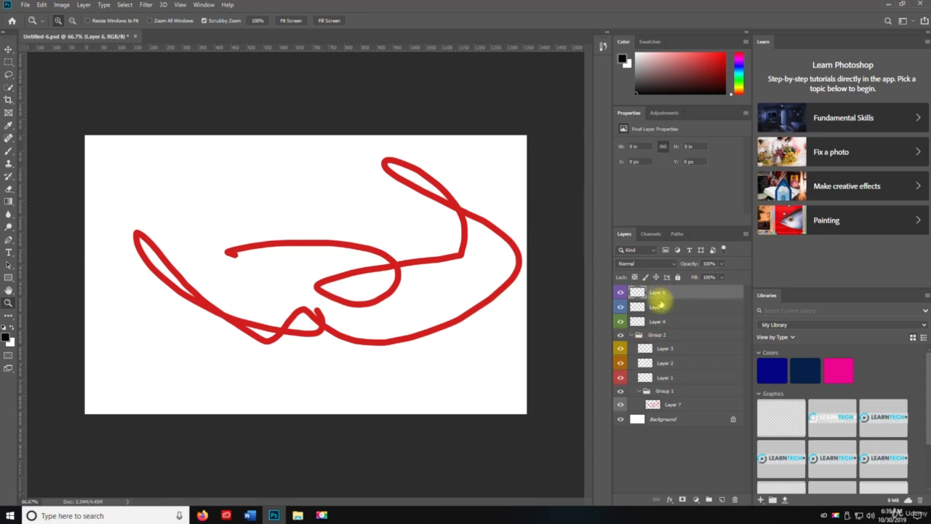
pyautogui.keyDown('shift'); pyautogui.click(657, 320); pyautogui.keyUp('shift')
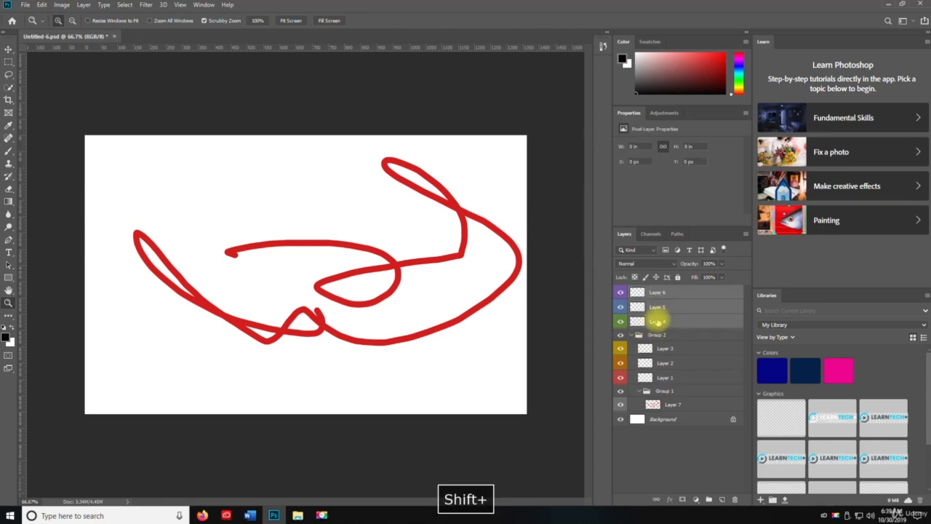
pyautogui.hotkey('ctrl', 'g')
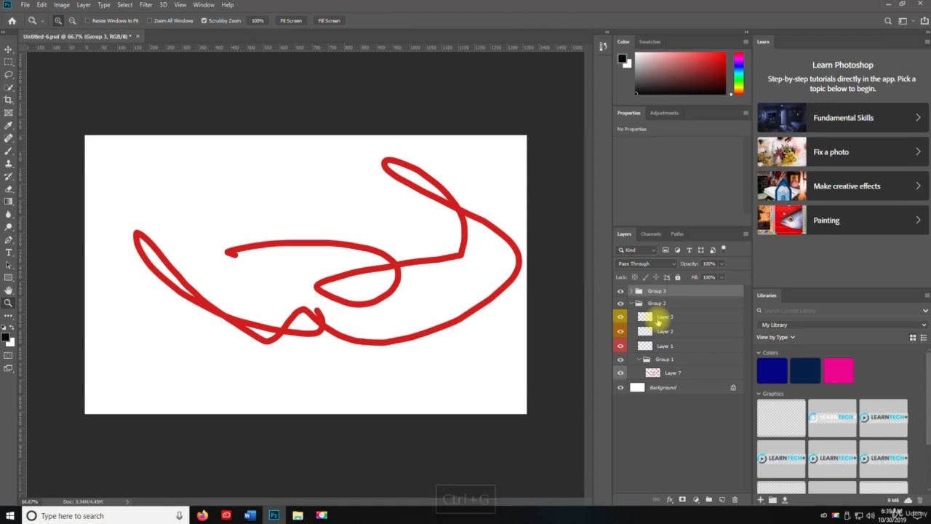
pyautogui.click(658, 318)
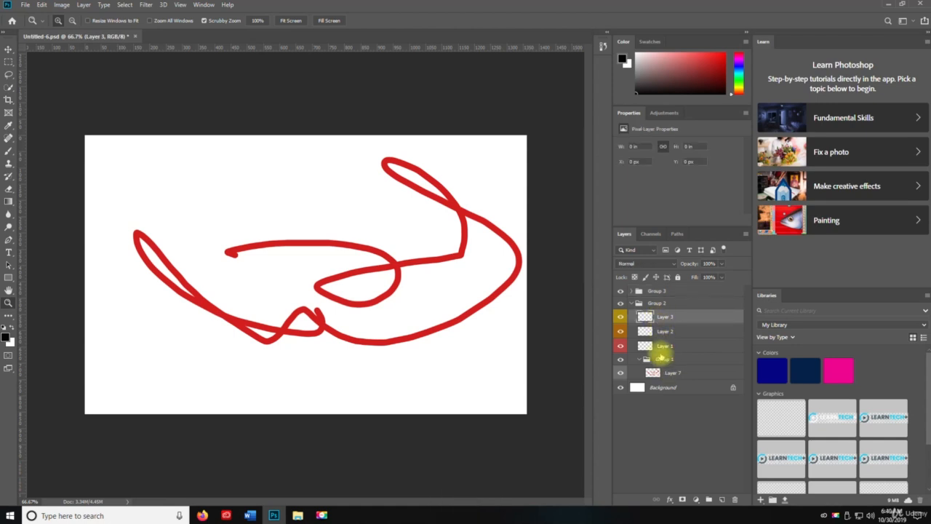
pyautogui.click(651, 293)
# Deselect all layers and add four new empty layers with default settings above the existing groups
pyautogui.click(691, 450)
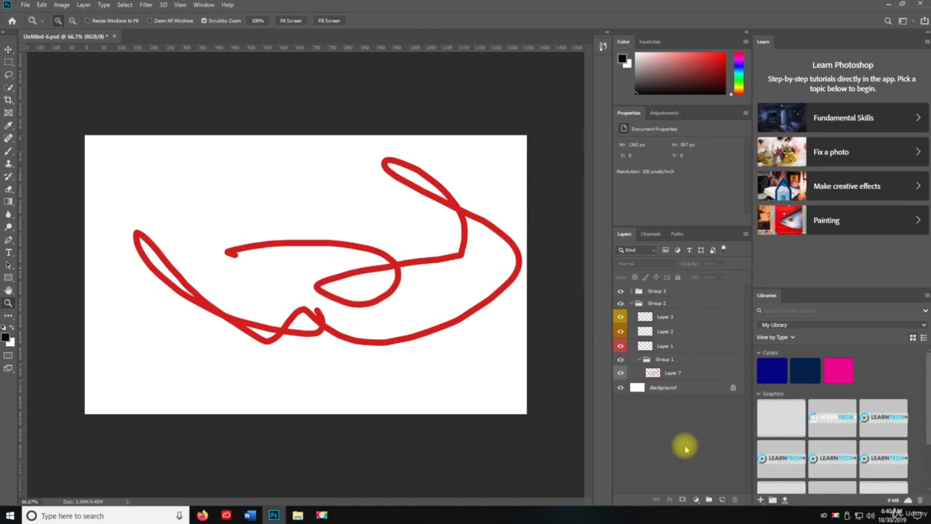
pyautogui.hotkey('ctrl', 'shift', 'n')
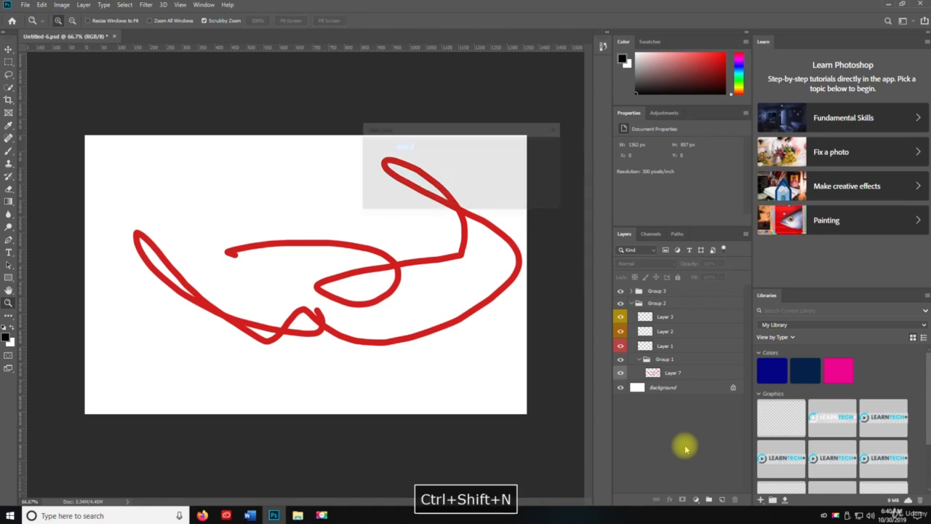
pyautogui.press('Return')
pyautogui.hotkey('ctrl', 'shift', 'n')
pyautogui.press('Return')
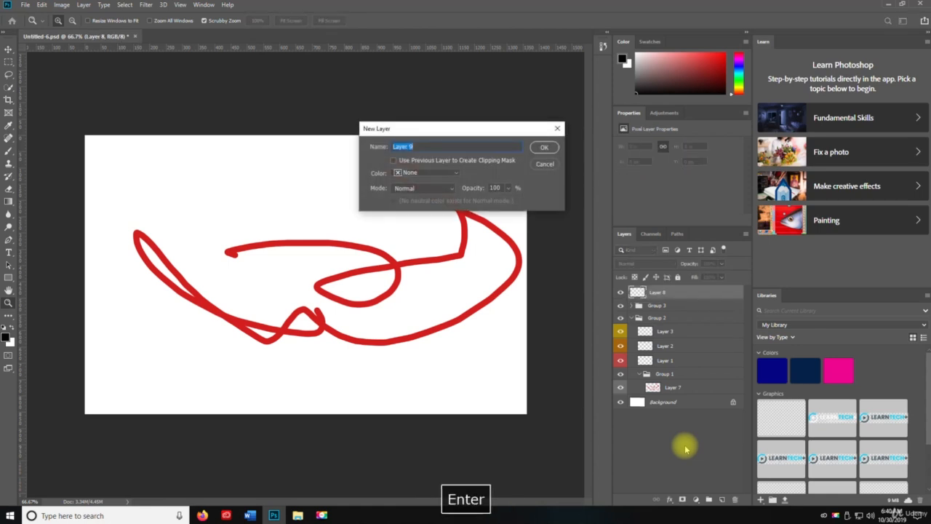
pyautogui.hotkey('ctrl', 'shift', 'n')
pyautogui.press('Return')
pyautogui.hotkey('ctrl', 'shift', 'n')
pyautogui.press('Return')
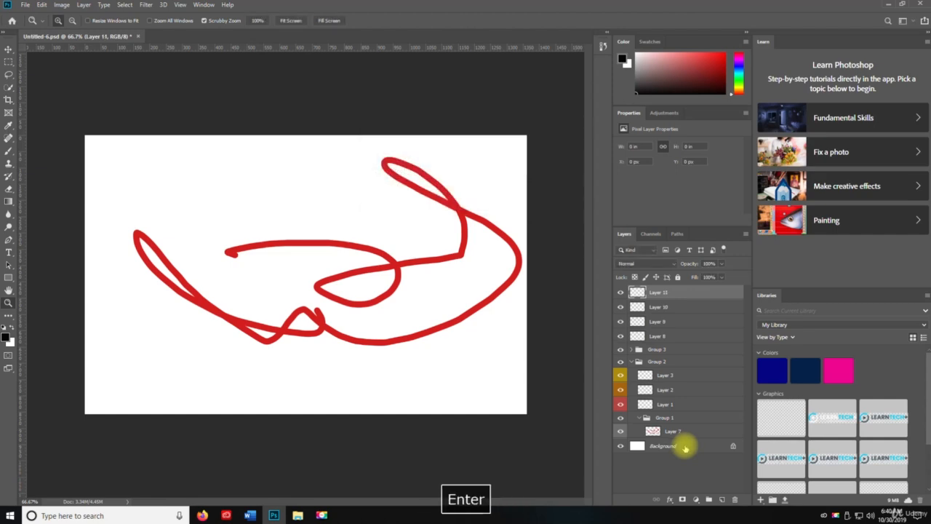
# Select Layers 8 through 11, group them and ungroup them again
pyautogui.keyDown('shift'); pyautogui.click(647, 335); pyautogui.keyUp('shift')
pyautogui.hotkey('ctrl', 'g')
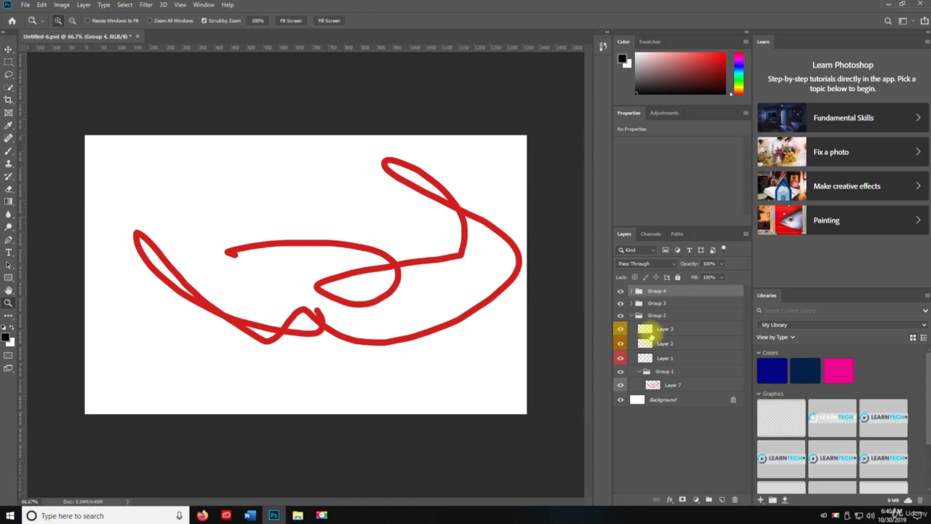
pyautogui.hotkey('ctrl', 'shift', 'g')
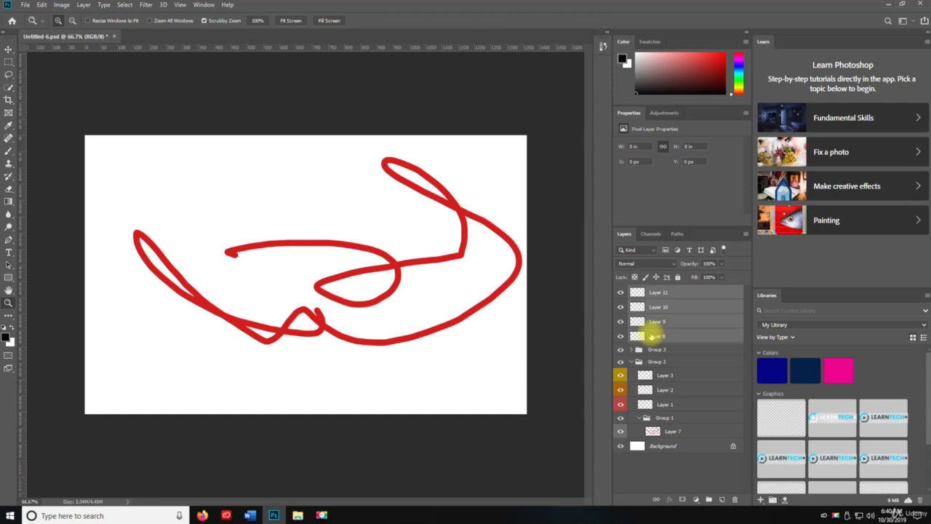
# Hide and show the four selected layers, Layers 8 to 11, and lock and unlock them
pyautogui.hotkey('ctrl', ',')
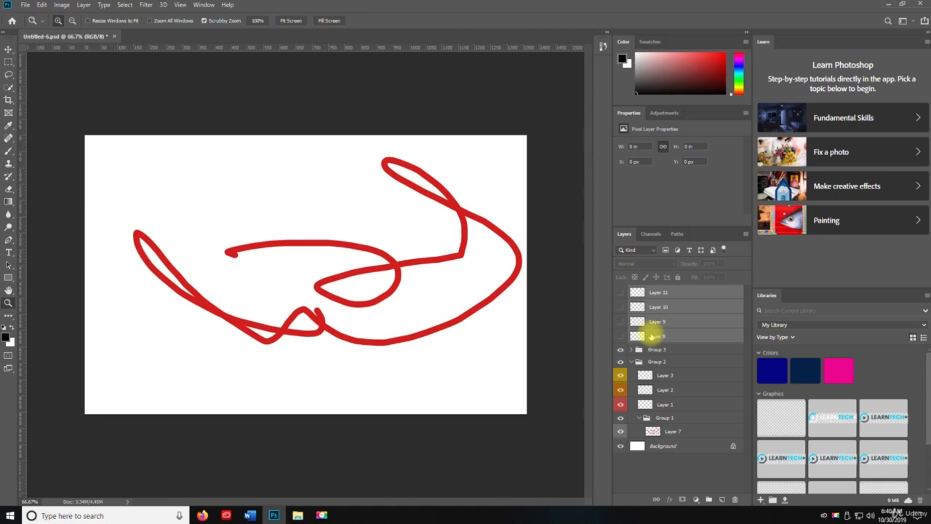
pyautogui.hotkey('ctrl', ',')
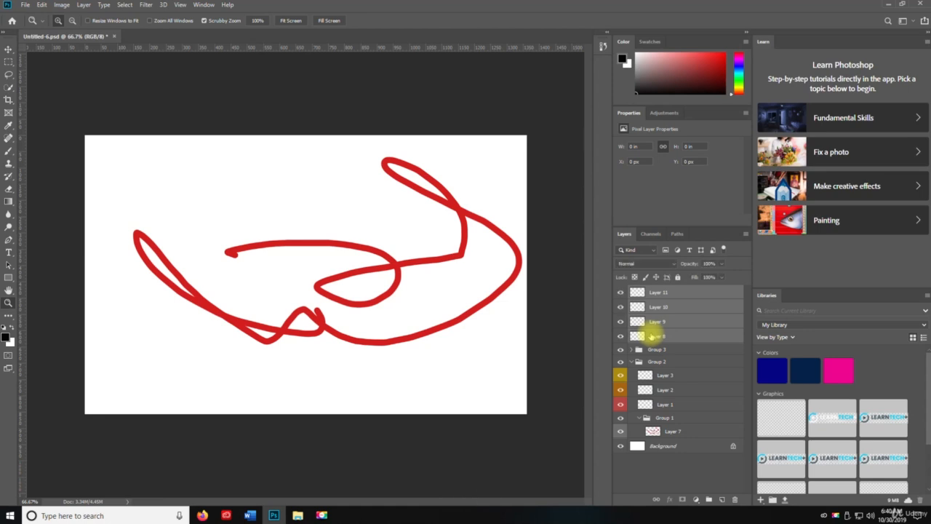
pyautogui.hotkey('ctrl', '/')
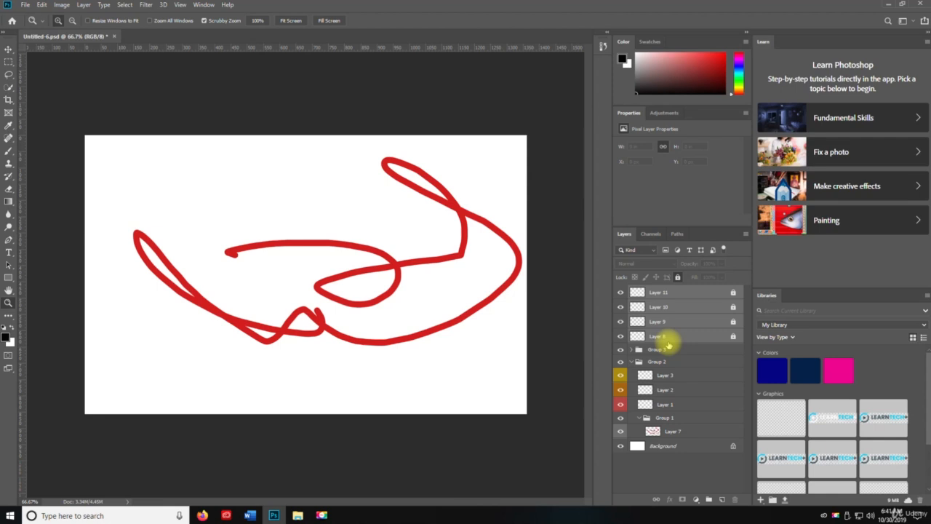
pyautogui.hotkey('ctrl', '/')
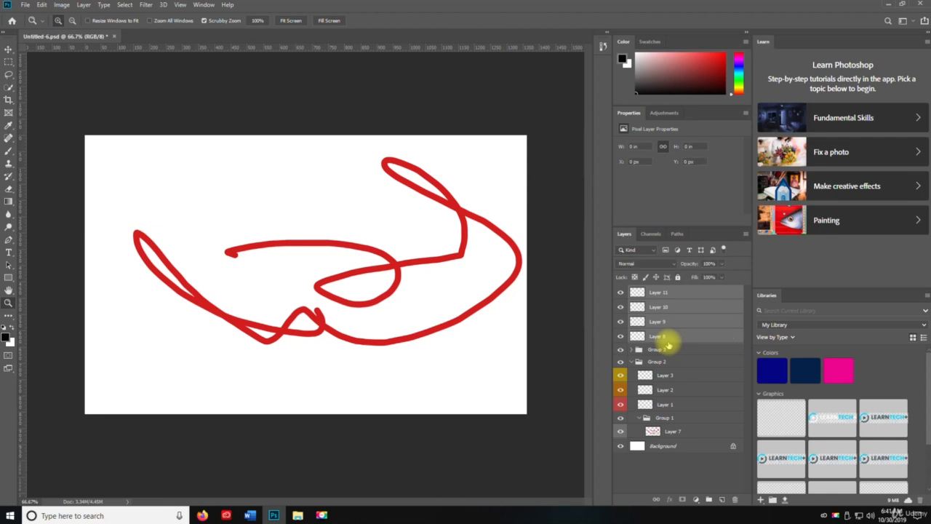
# Merge the four selected layers into one and all visible layers into the Background, saving the document with everything merged
pyautogui.hotkey('ctrl', 'e')
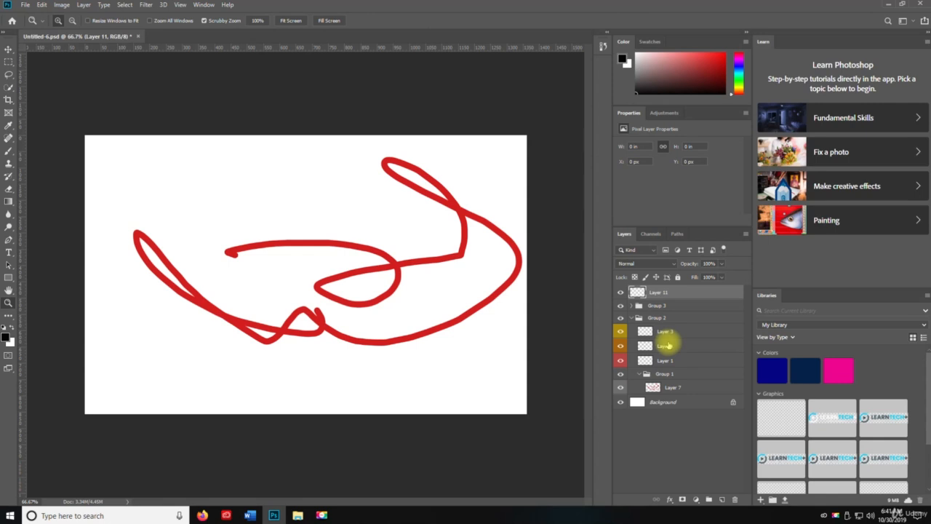
pyautogui.hotkey('ctrl', 'shift', 'e')
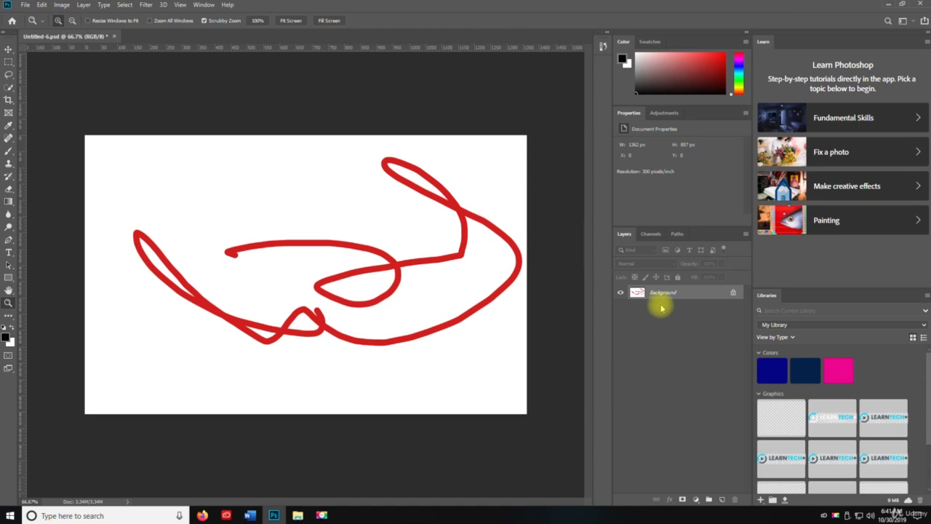
pyautogui.hotkey('ctrl', 's')
pyautogui.press('v')
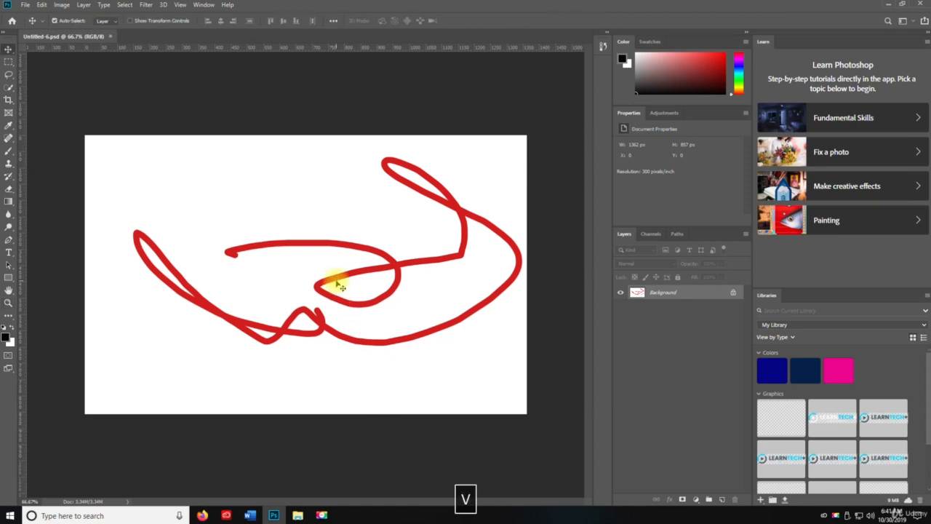
# Undo both layer merges and save the document with its separate layers and groups
pyautogui.hotkey('ctrl', 'z')
pyautogui.hotkey('ctrl', 'z')
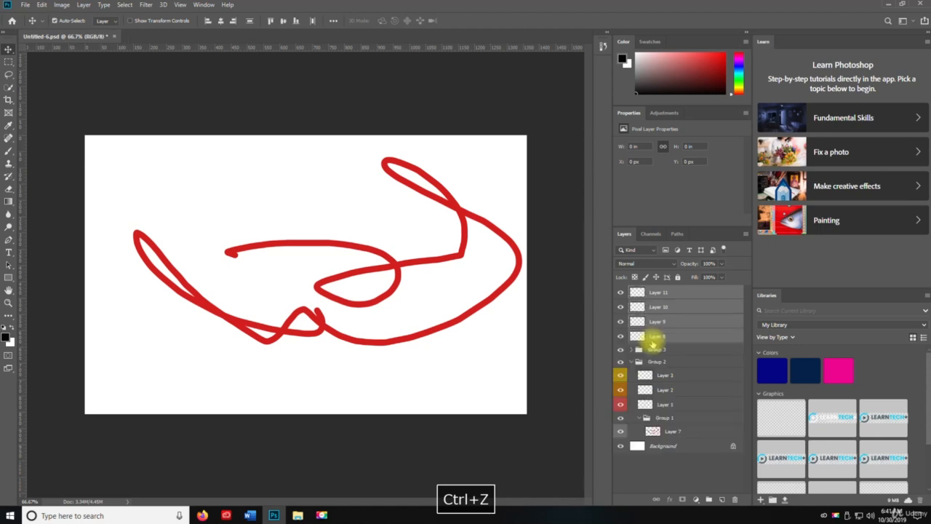
pyautogui.hotkey('ctrl', 's')
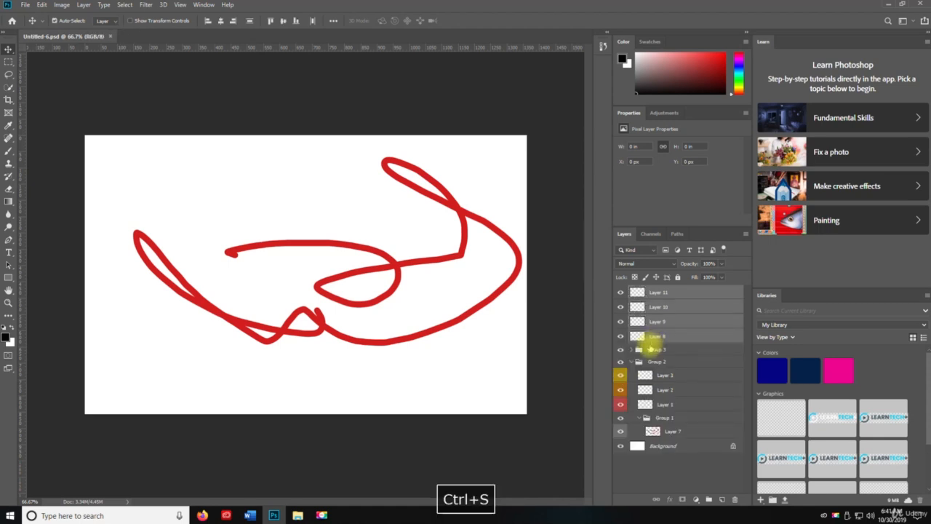